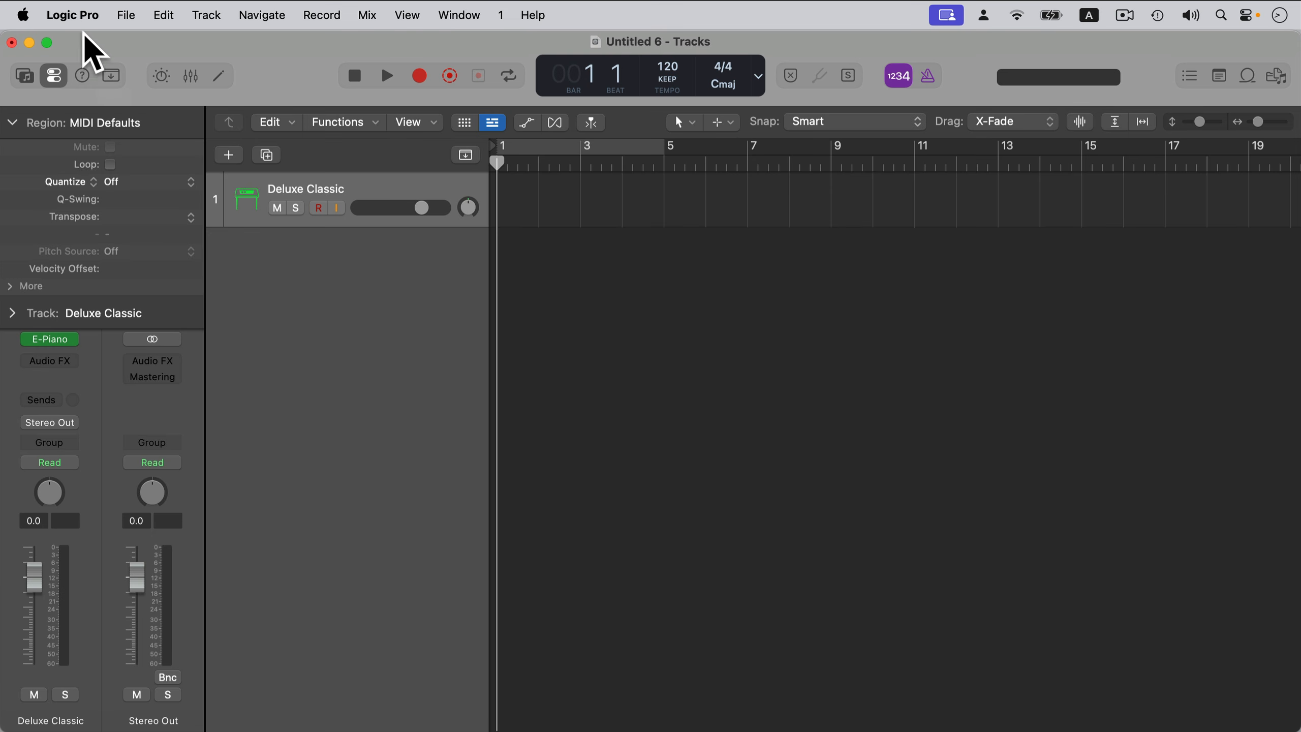
# Open the Sound Library and browse its sound, artist, instrument and Session Player pack categories.
pyautogui.click(72, 15)
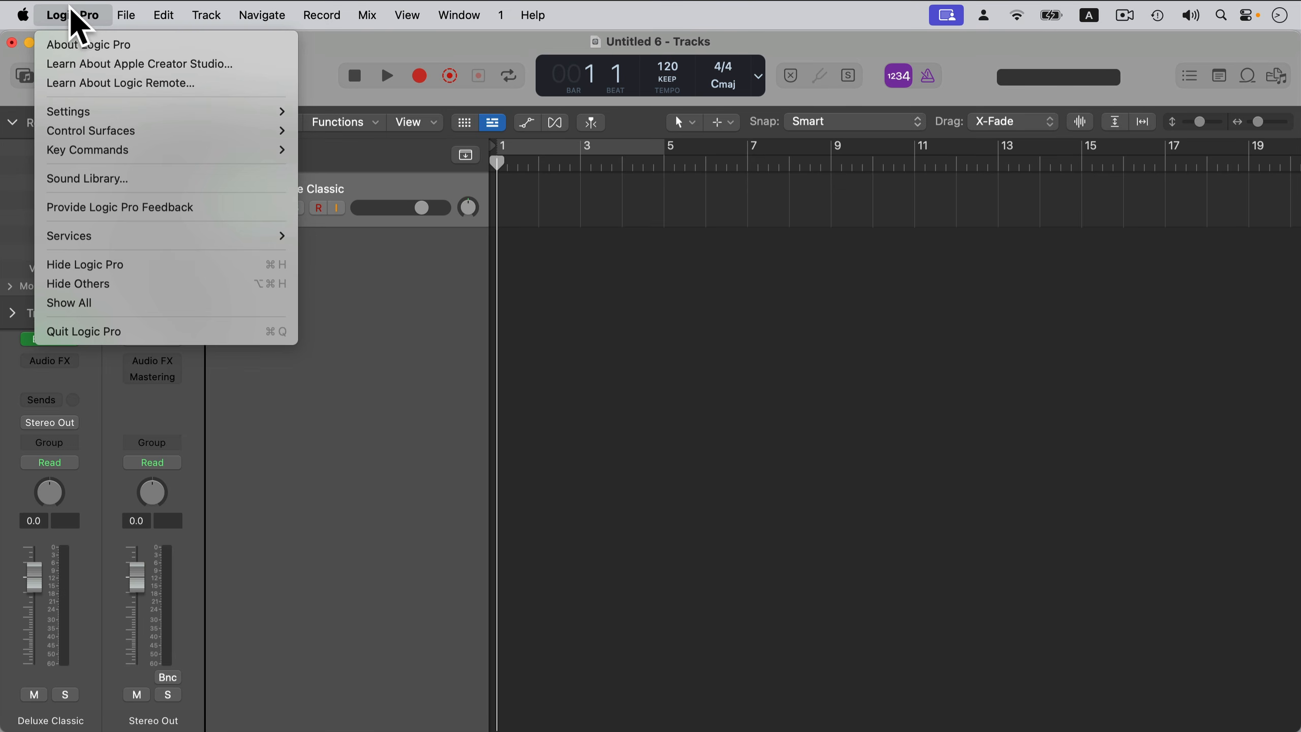
pyautogui.click(123, 179)
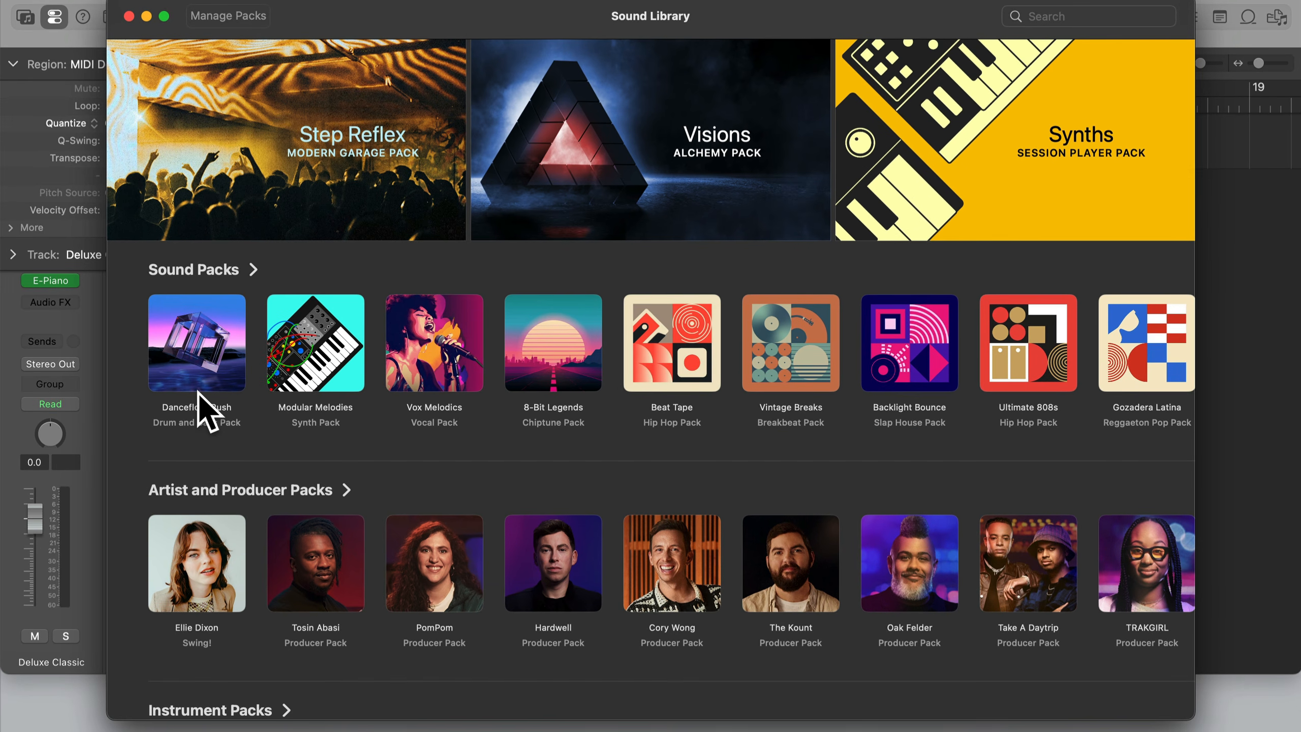
pyautogui.scroll(-5, 199, 450)
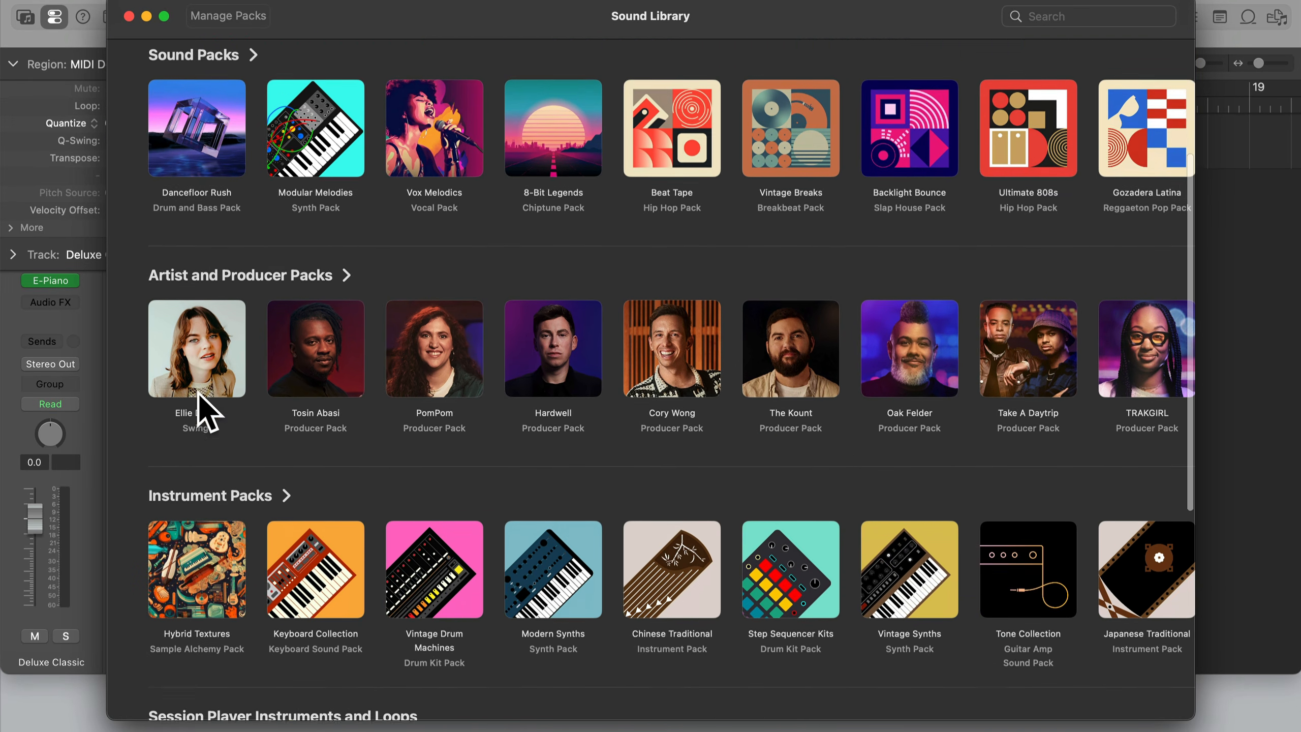
pyautogui.scroll(-8, 207, 412)
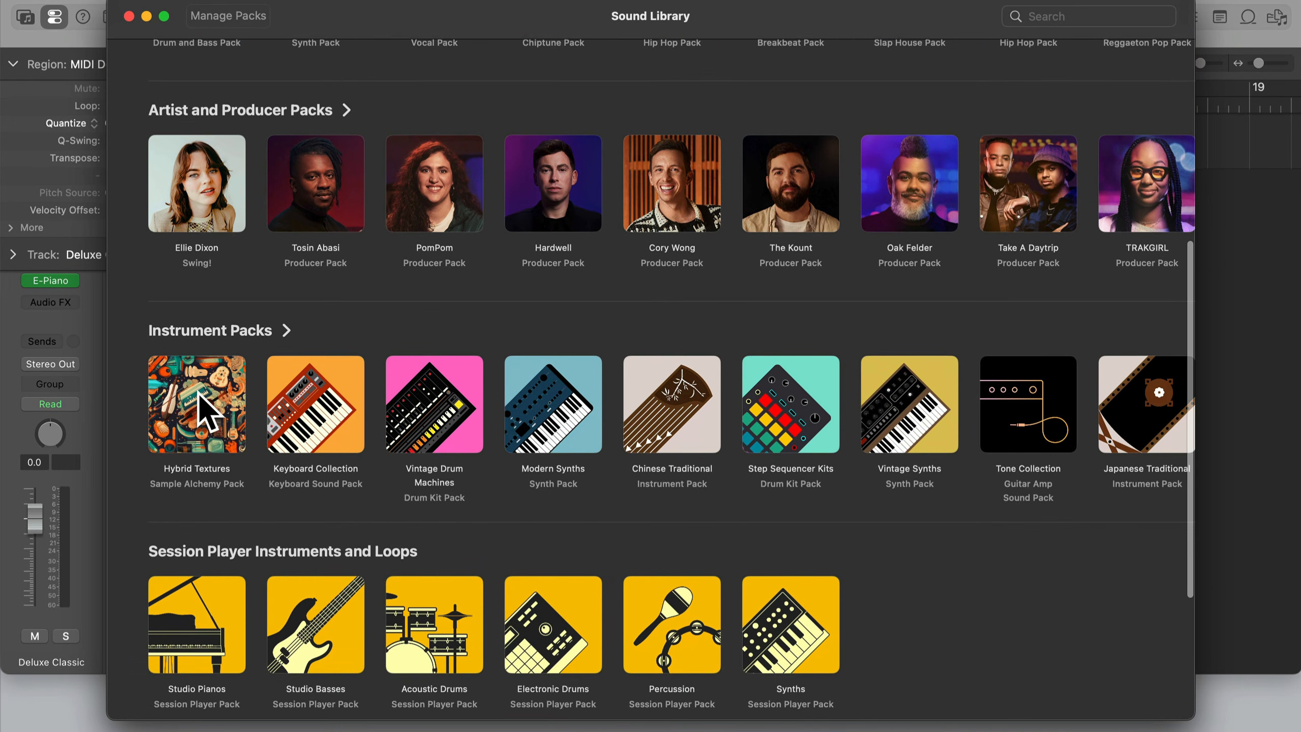
pyautogui.scroll(12, 207, 413)
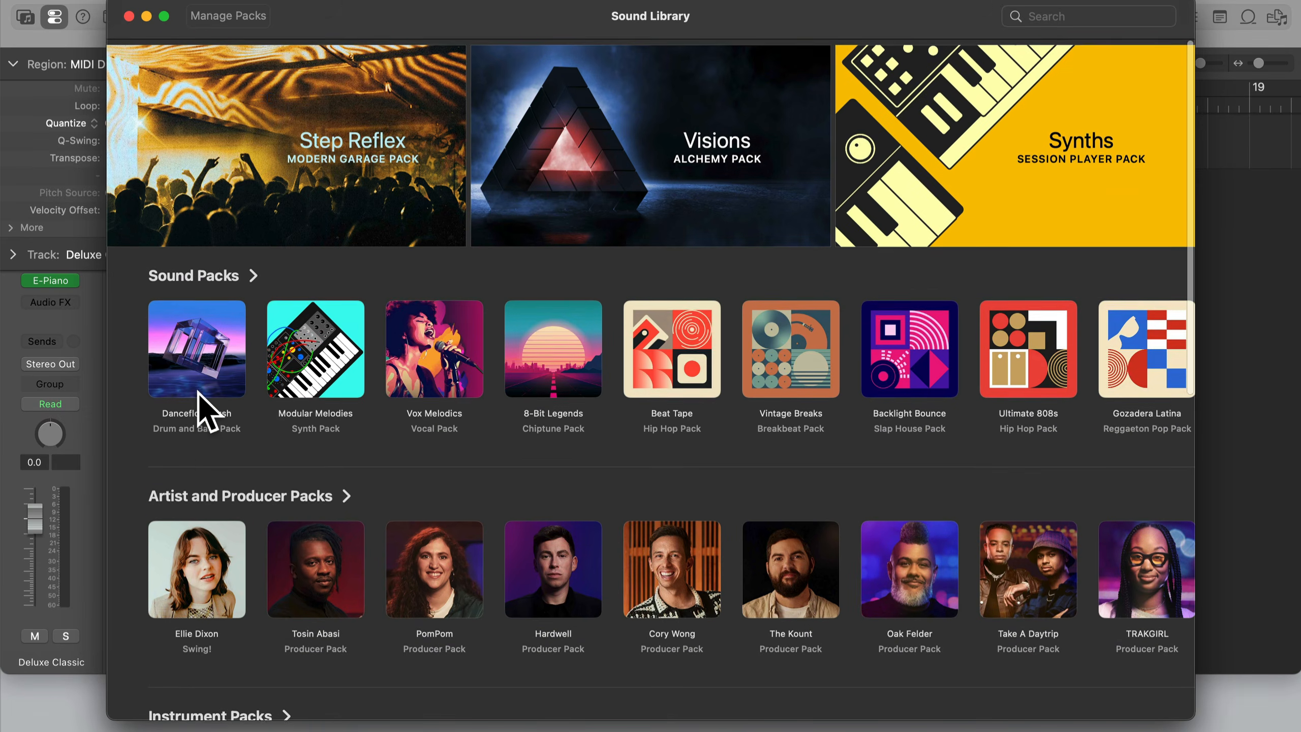
# View the Modular Melodies synth pack's details, play and stop its preview, and close the details.
pyautogui.click(300, 373)
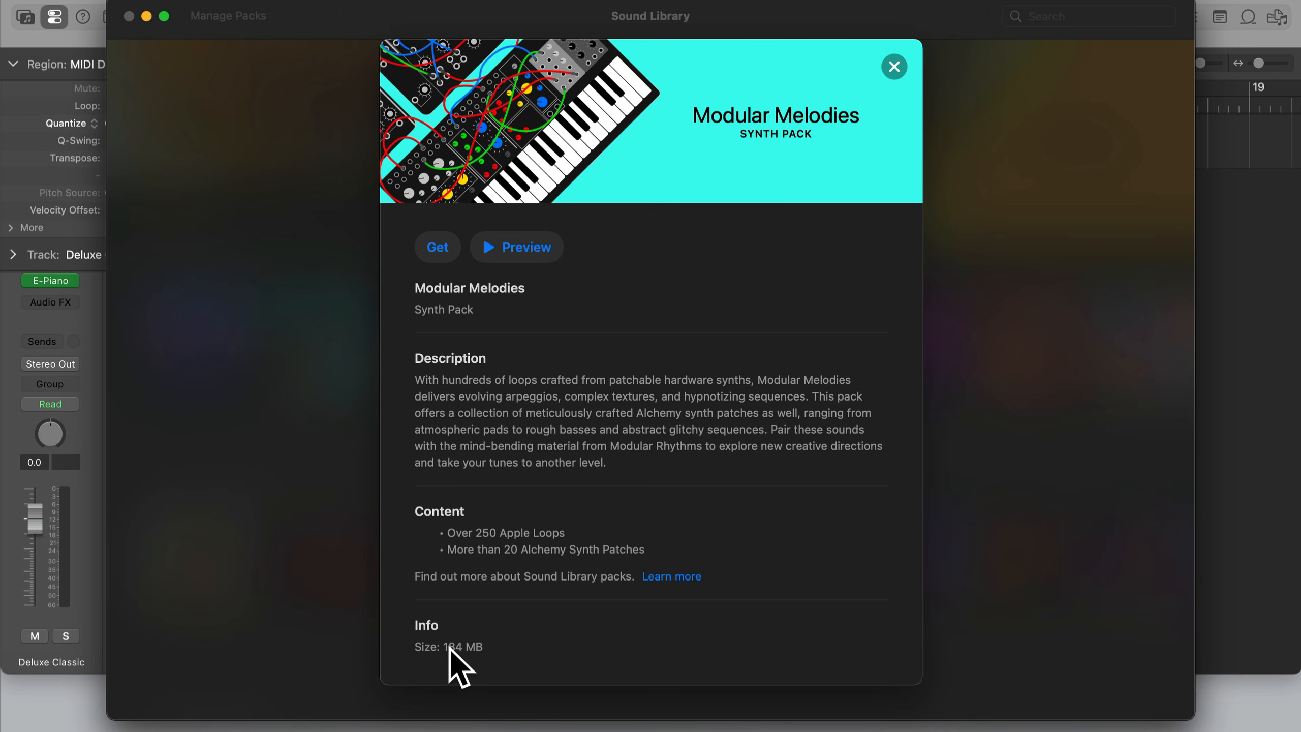
pyautogui.click(504, 257)
pyautogui.click(502, 254)
pyautogui.click(892, 64)
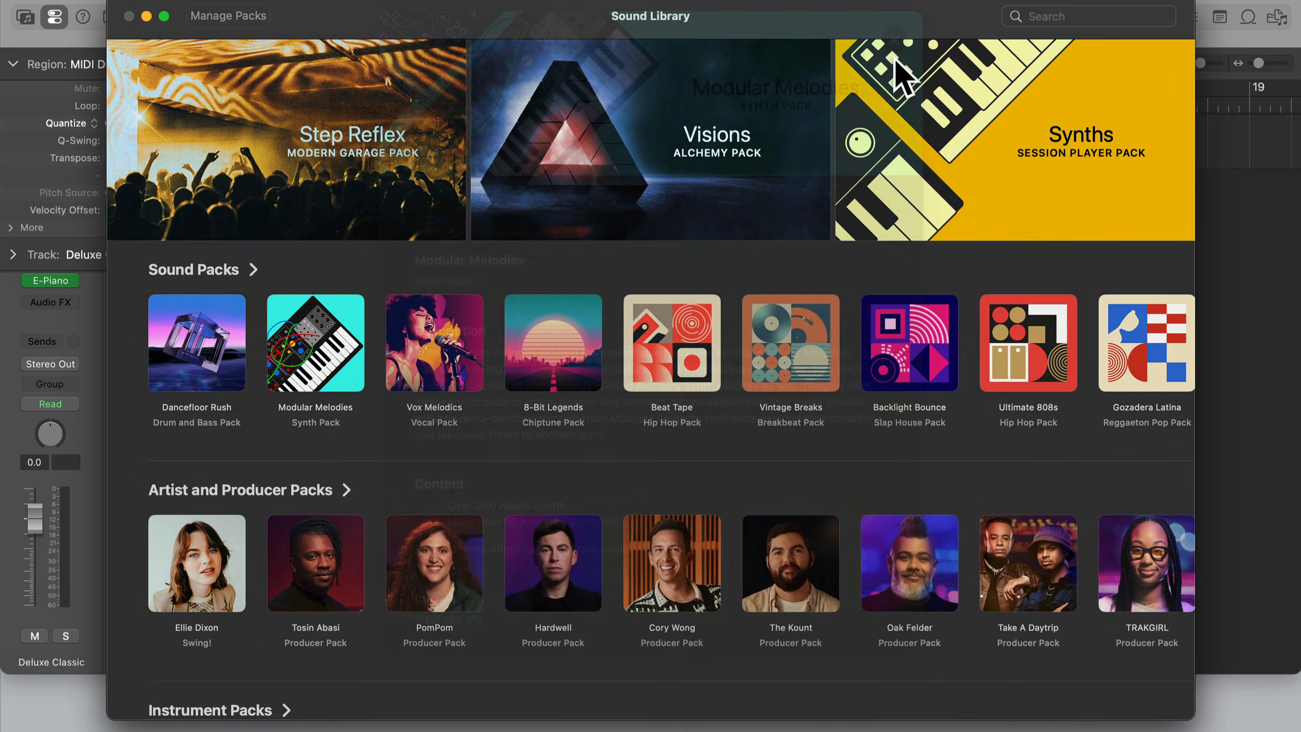
# Inspect the details of the installed Studio Instrument Essentials pack under Essential and Compatibility Packs, and close them.
pyautogui.scroll(-5, 308, 388)
pyautogui.scroll(-5, 307, 387)
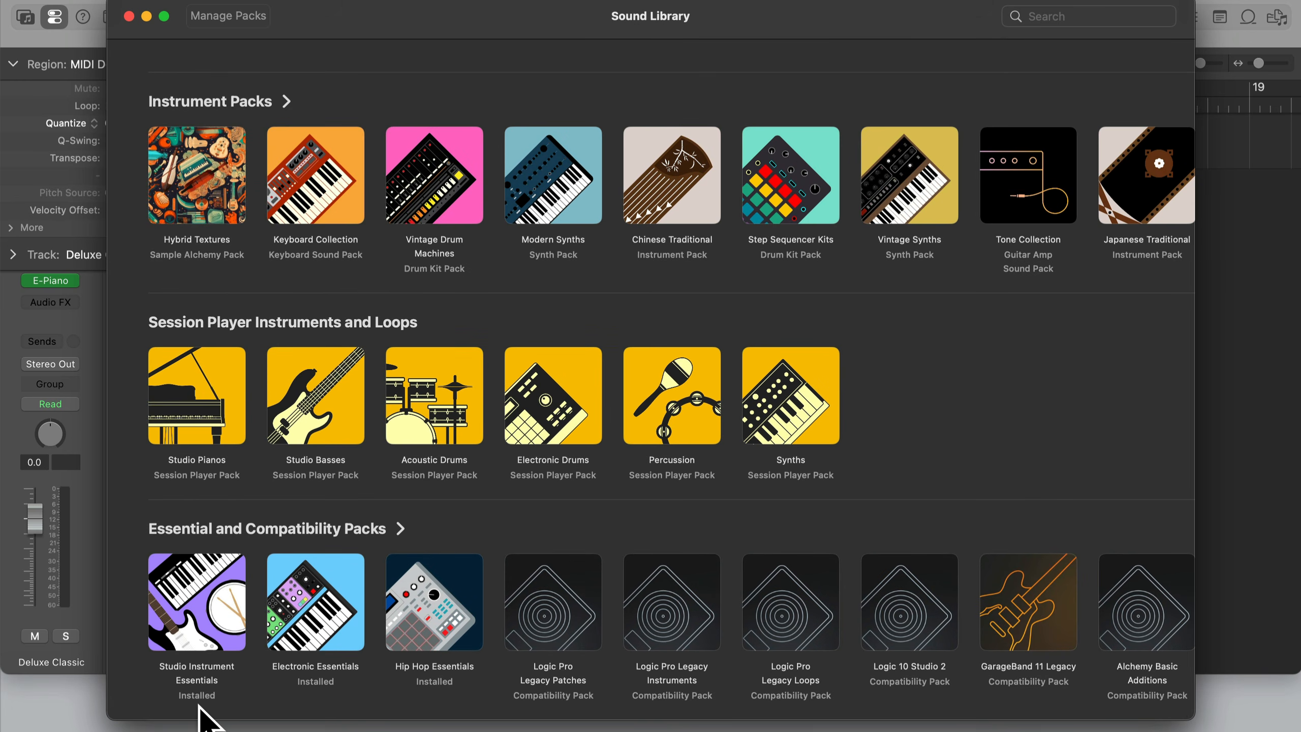
pyautogui.click(187, 619)
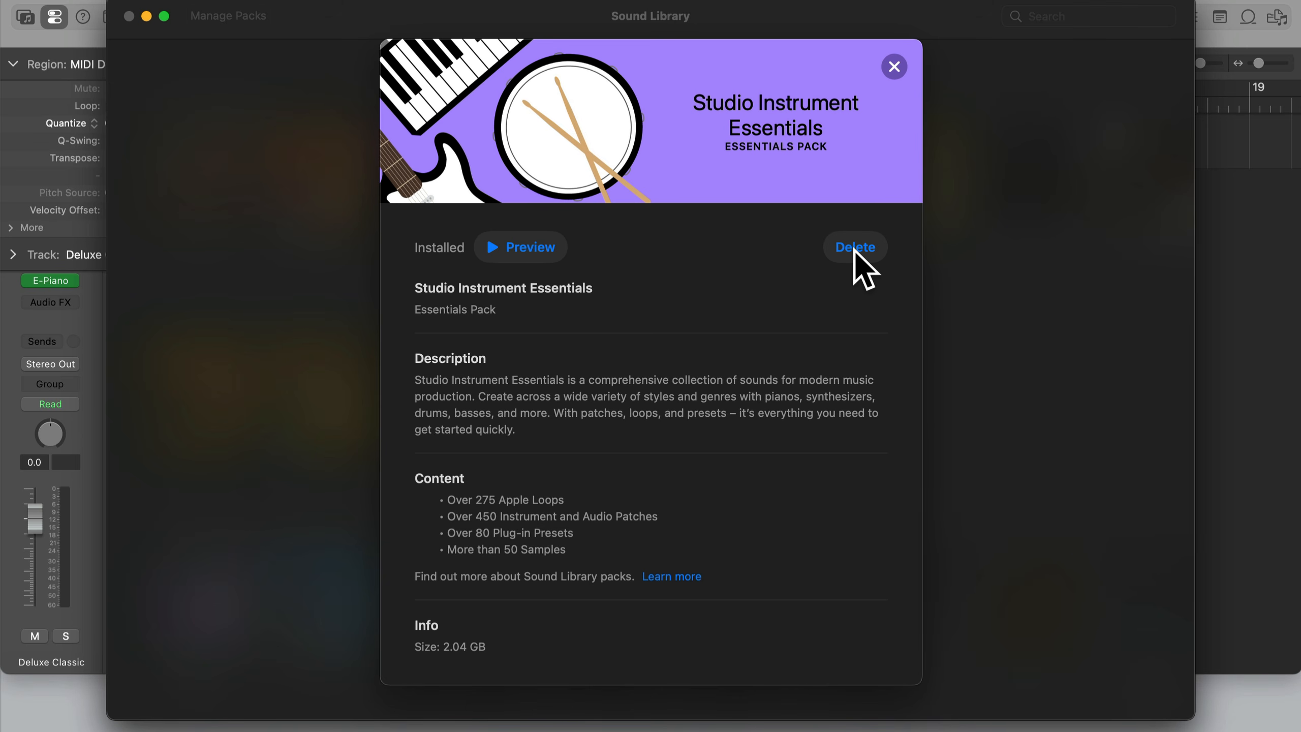
pyautogui.click(893, 73)
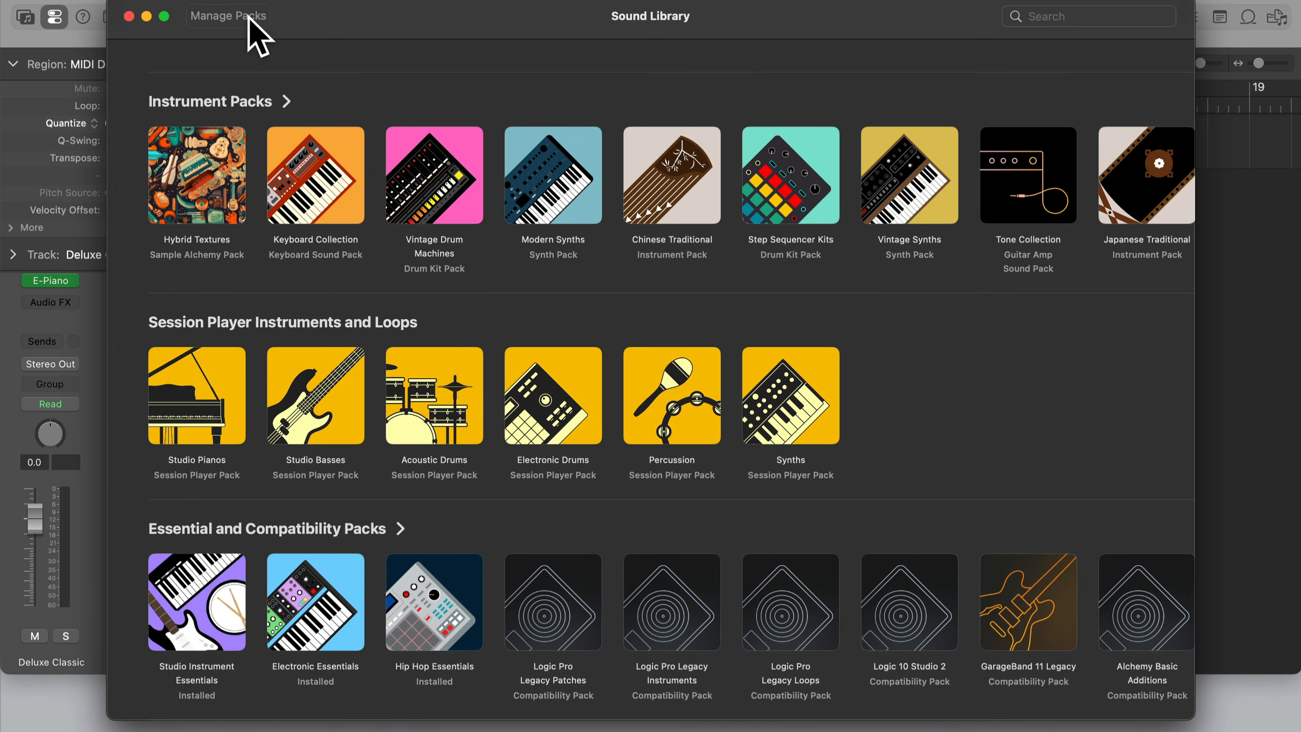
# Review the sizes of all available and installed packs, check the Mac's available storage, and close the system information windows.
pyautogui.click(224, 20)
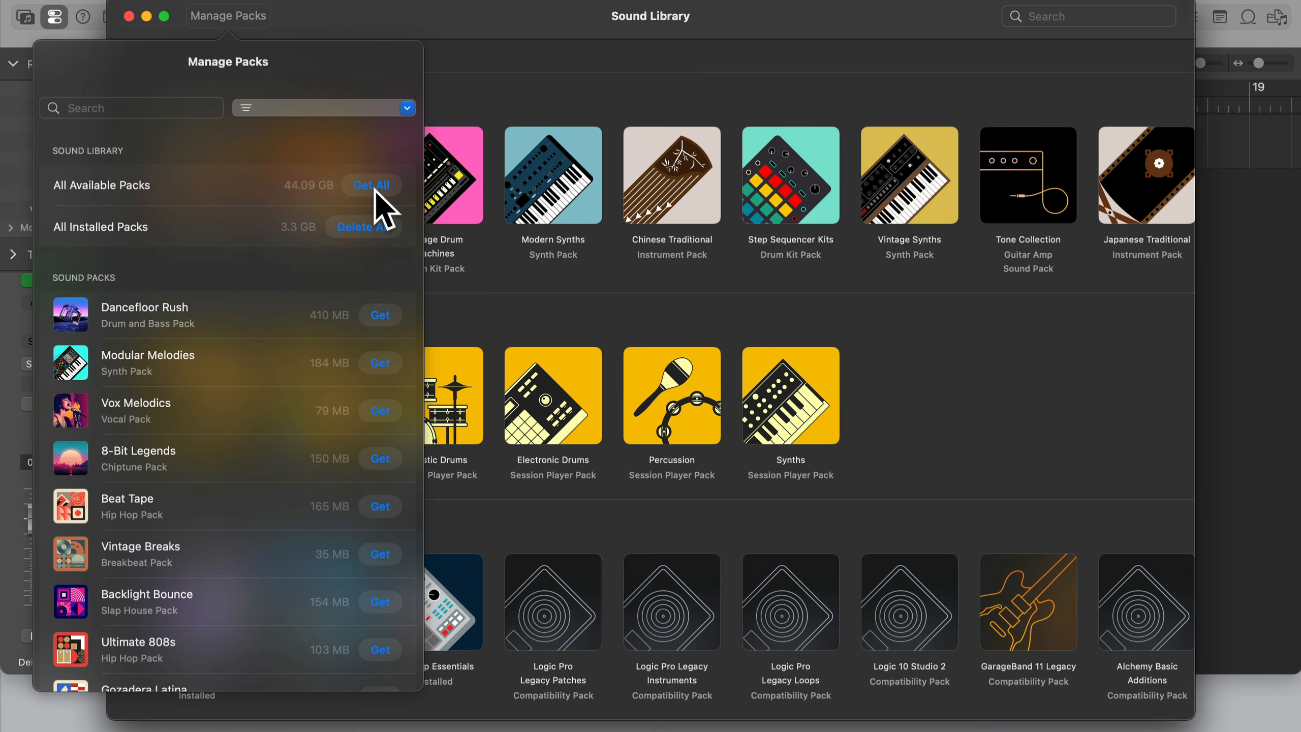
pyautogui.scroll(-5, 376, 322)
pyautogui.scroll(-12, 377, 321)
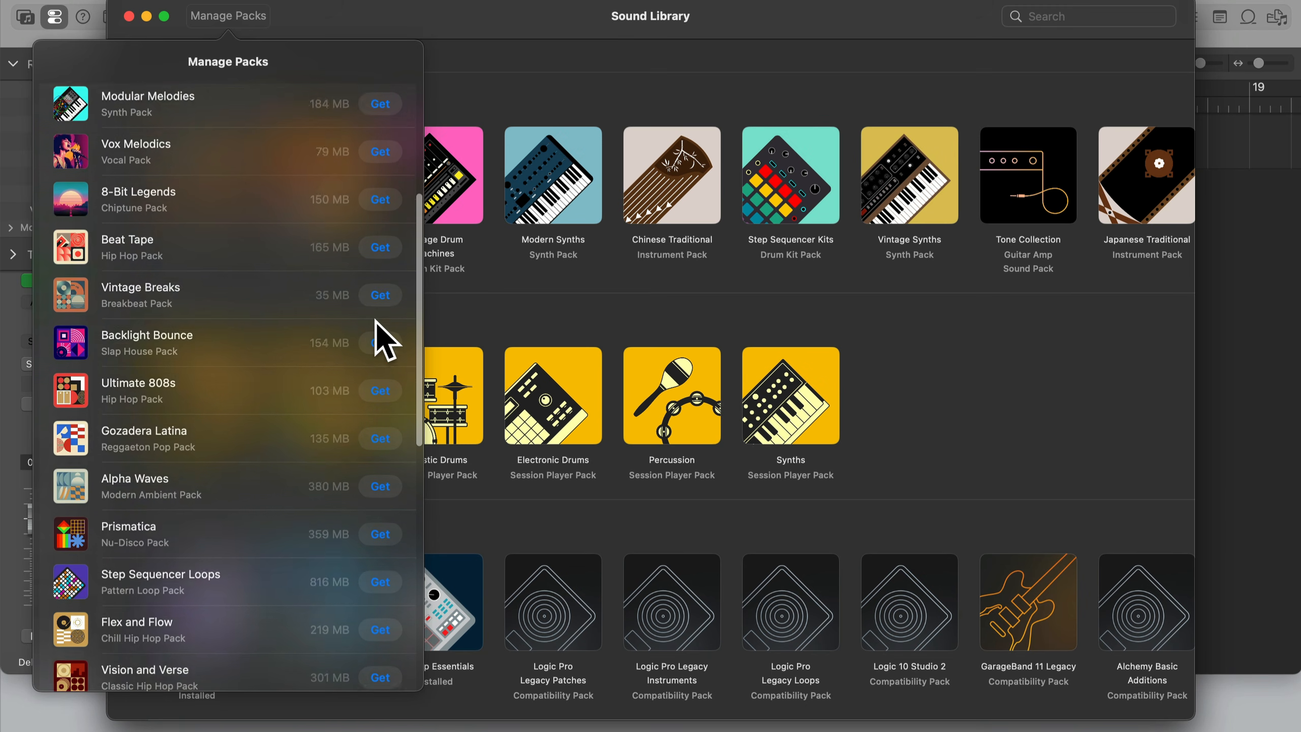
pyautogui.scroll(15, 381, 333)
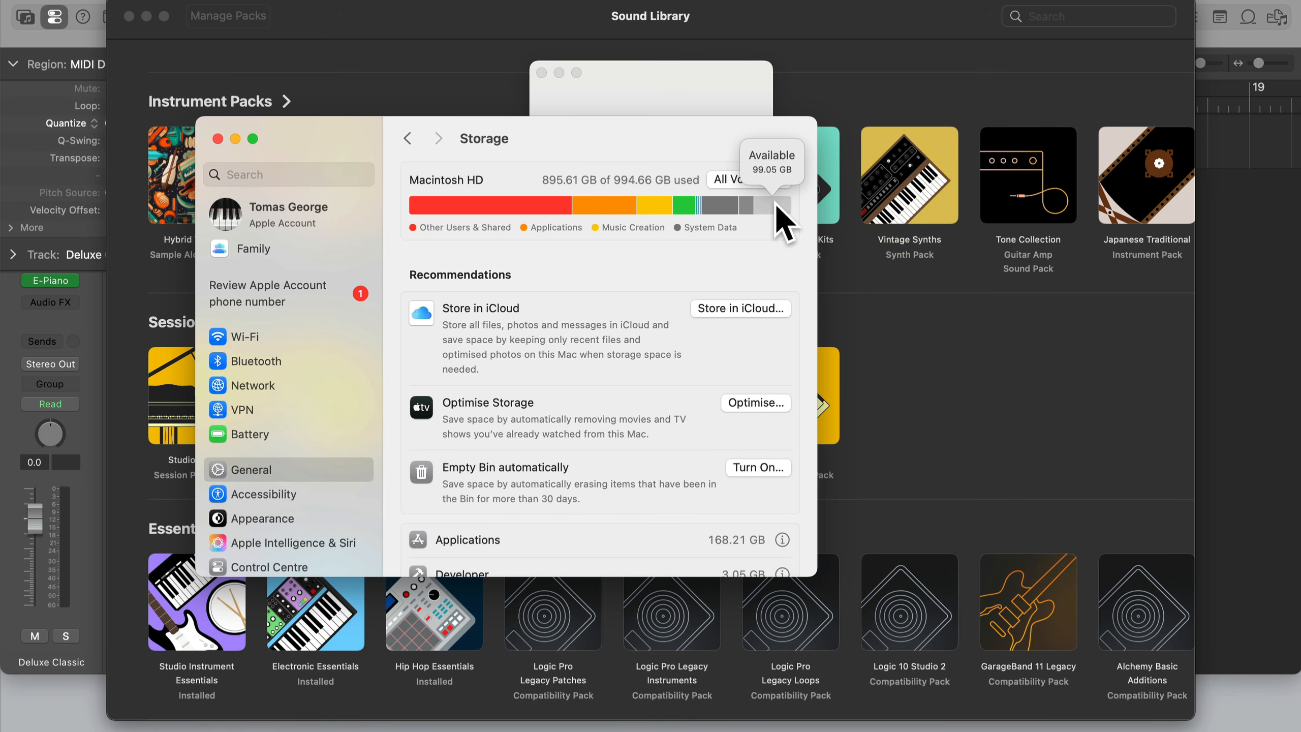
pyautogui.click(217, 138)
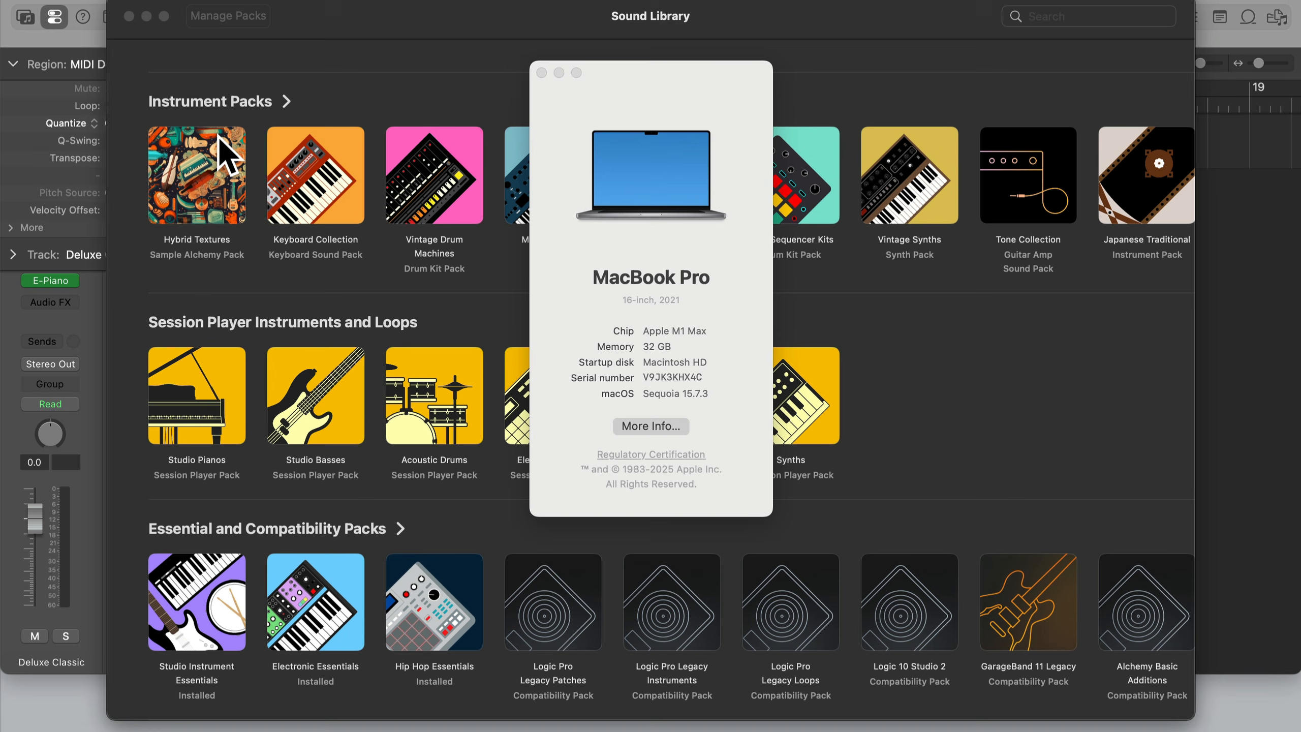
pyautogui.press('super+w')
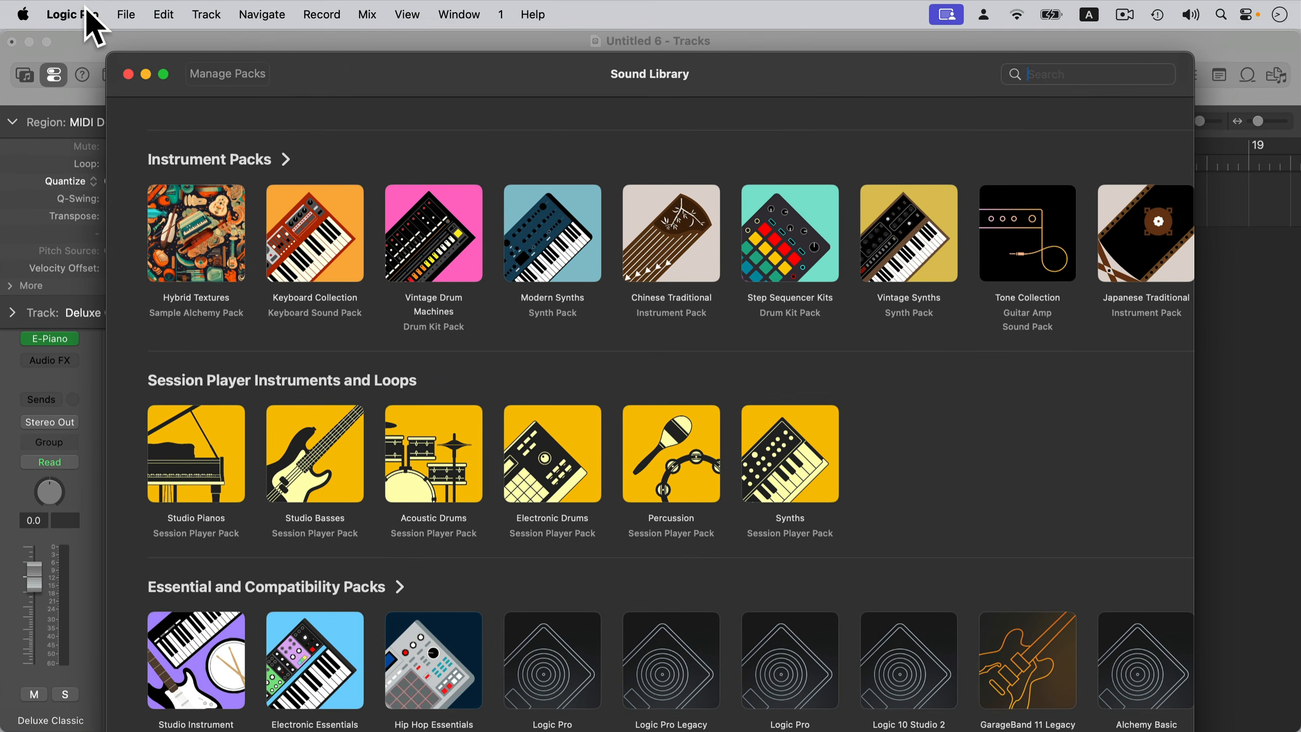
# Open the general settings for the Sound Library and reveal the Logic Pro Library.bundle in Finder.
pyautogui.click(85, 11)
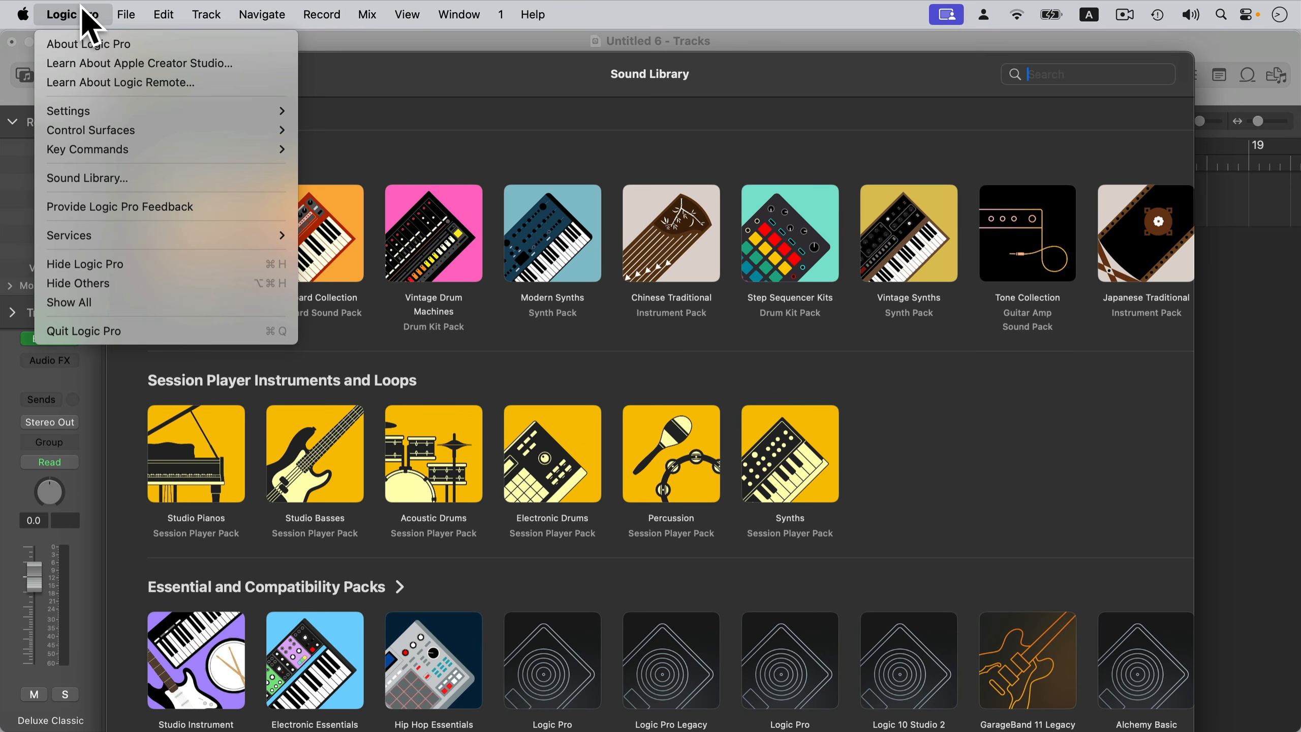
pyautogui.moveTo(82, 115)
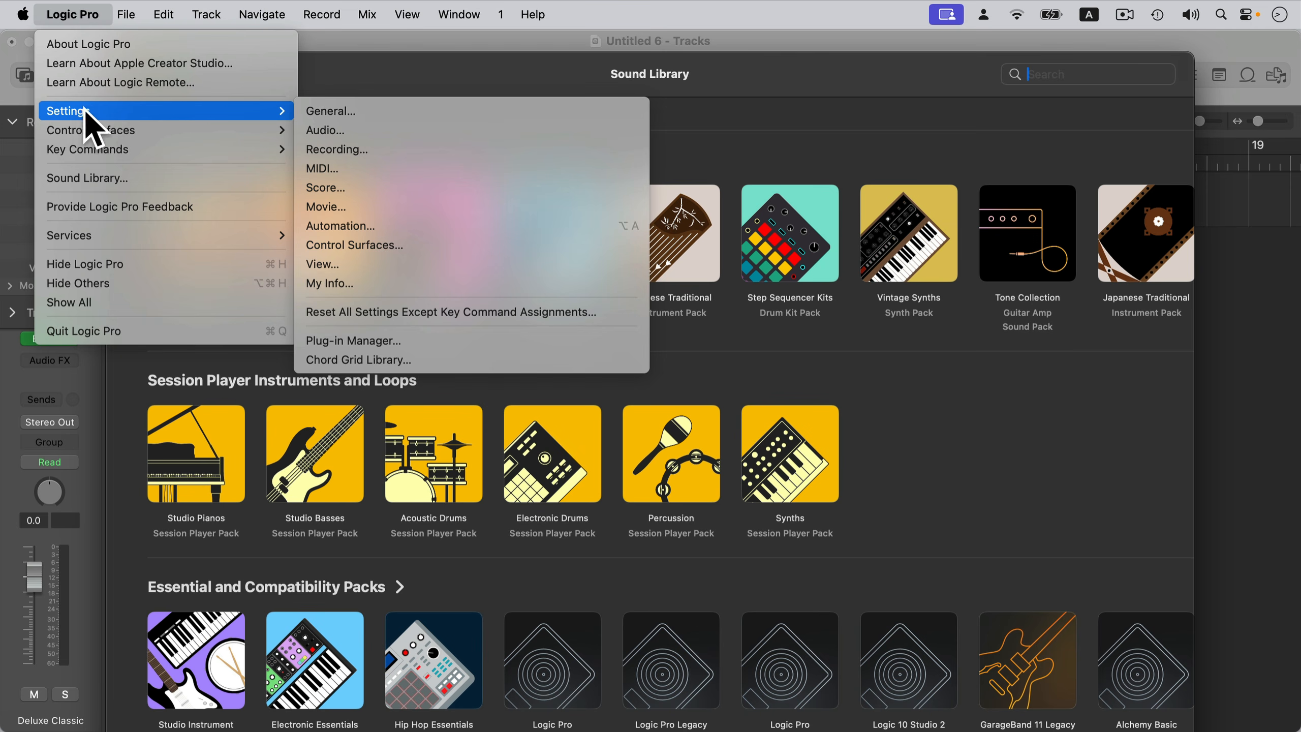
pyautogui.click(334, 113)
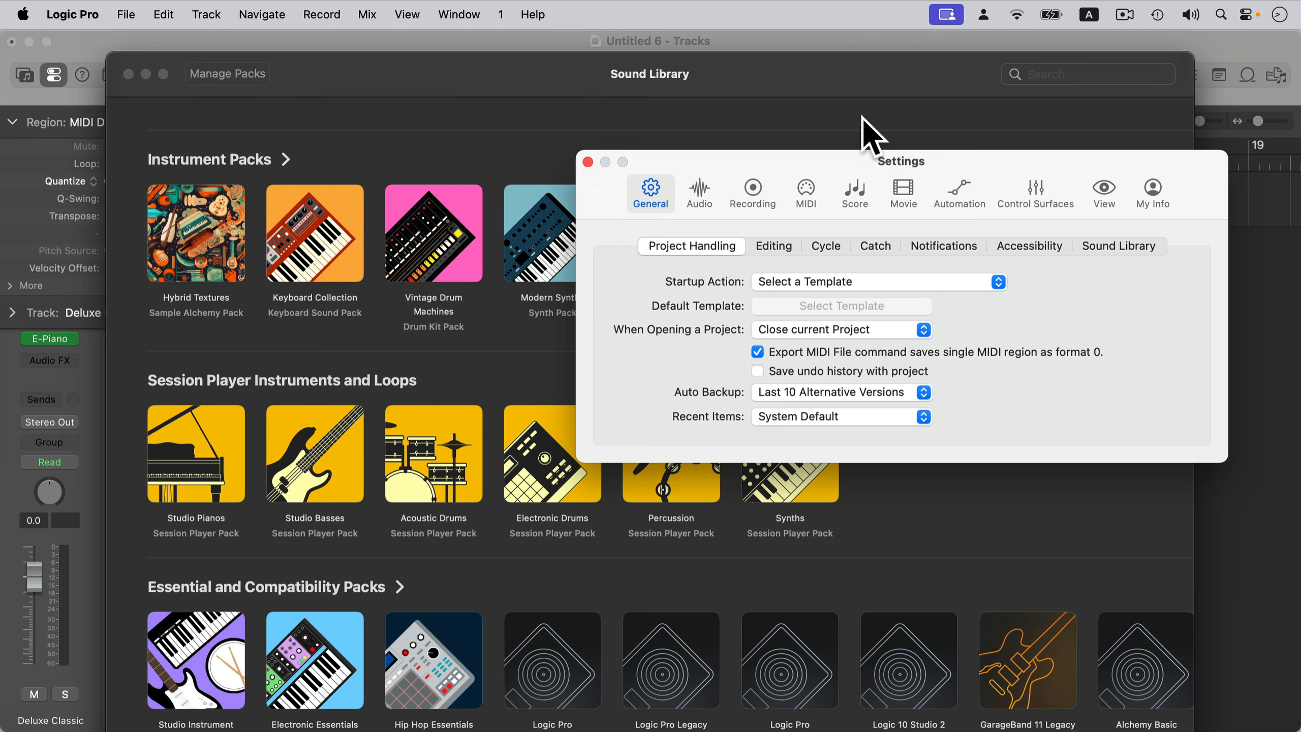
pyautogui.click(1127, 264)
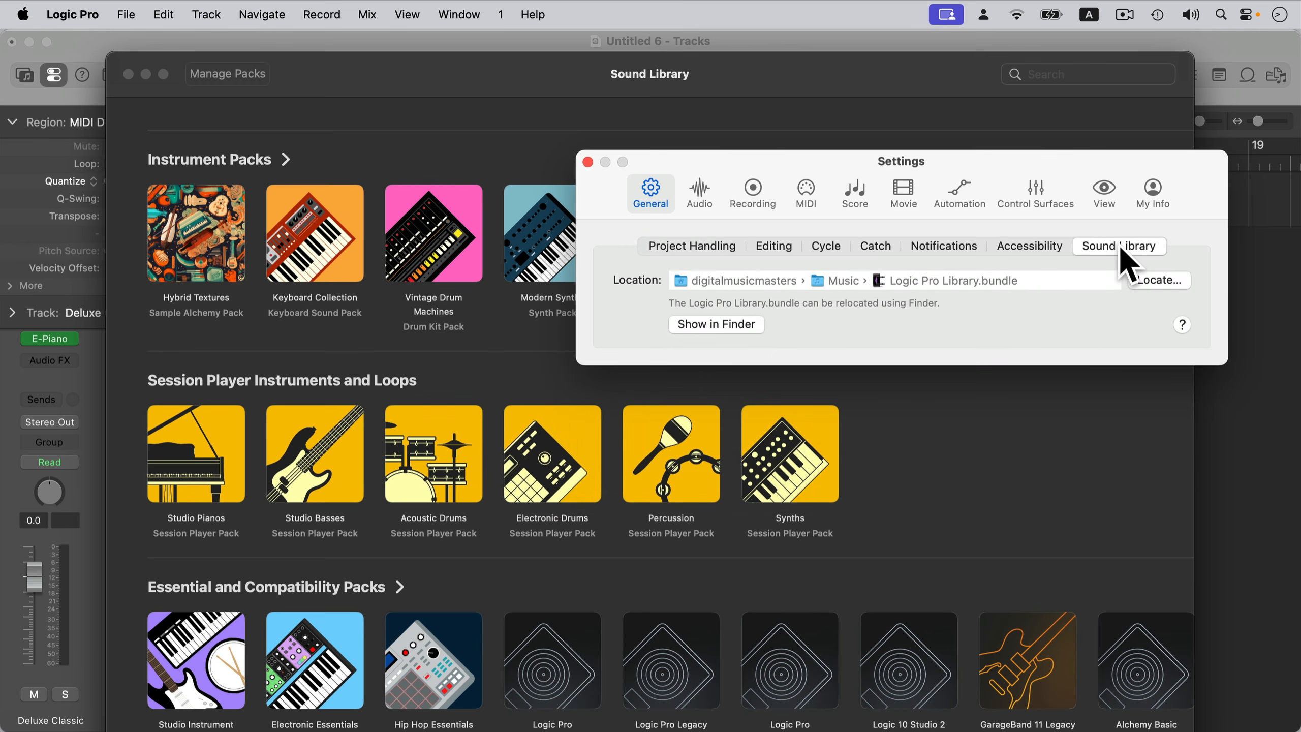
pyautogui.click(714, 326)
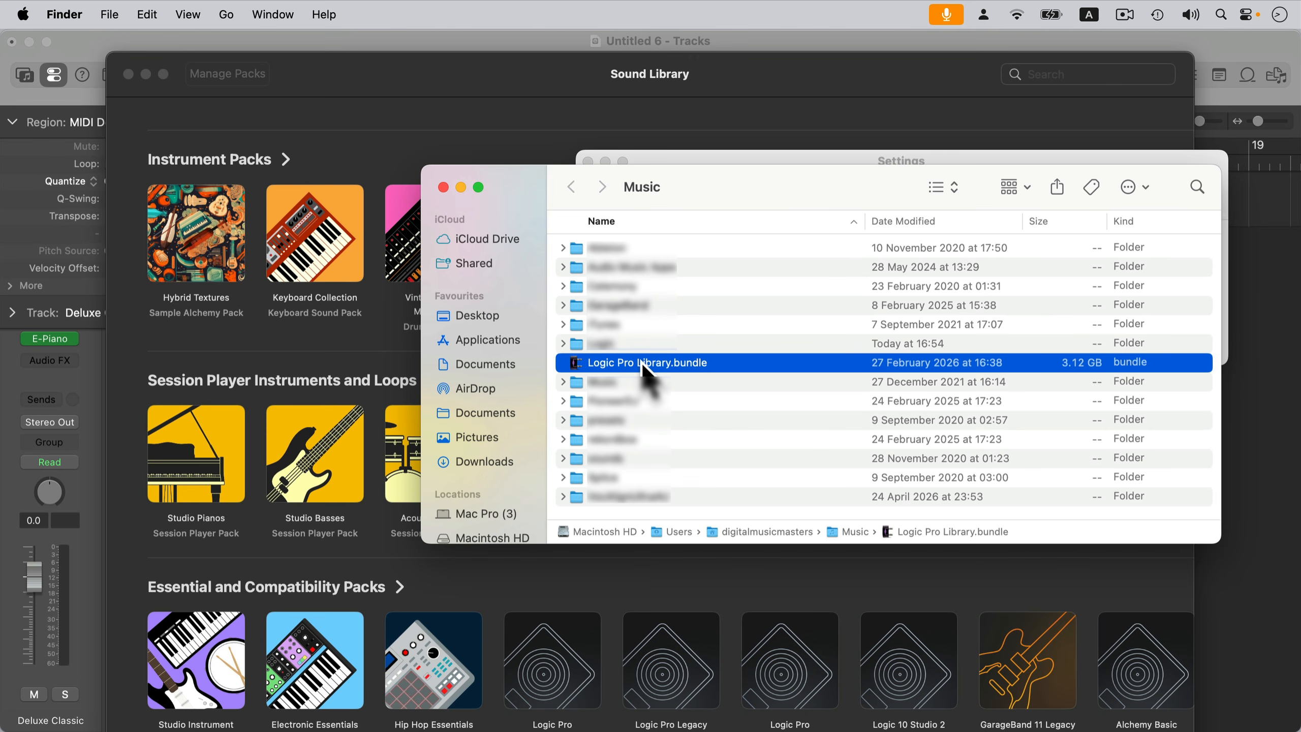
# Copy Logic Pro Library.bundle from the Music folder to the external Komplete and Samples drive.
pyautogui.press('super+c')
pyautogui.press('super+t')
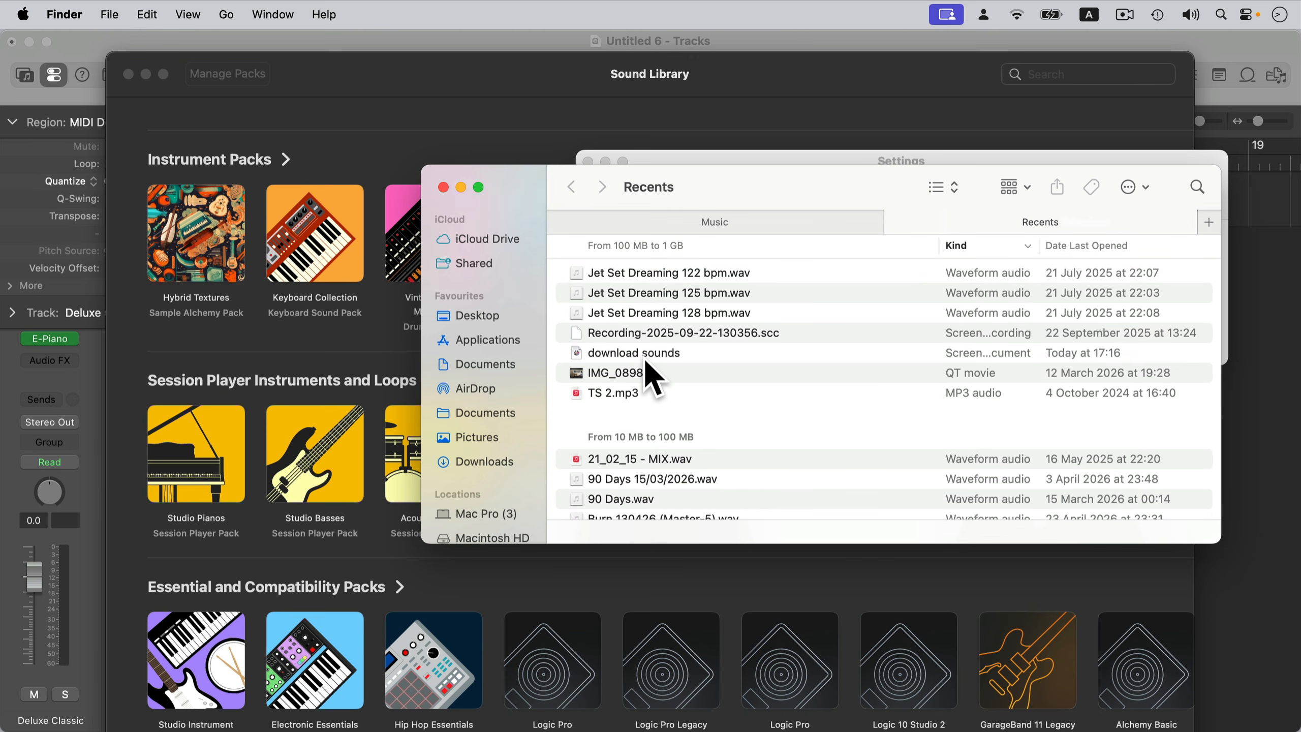
pyautogui.scroll(-3, 483, 516)
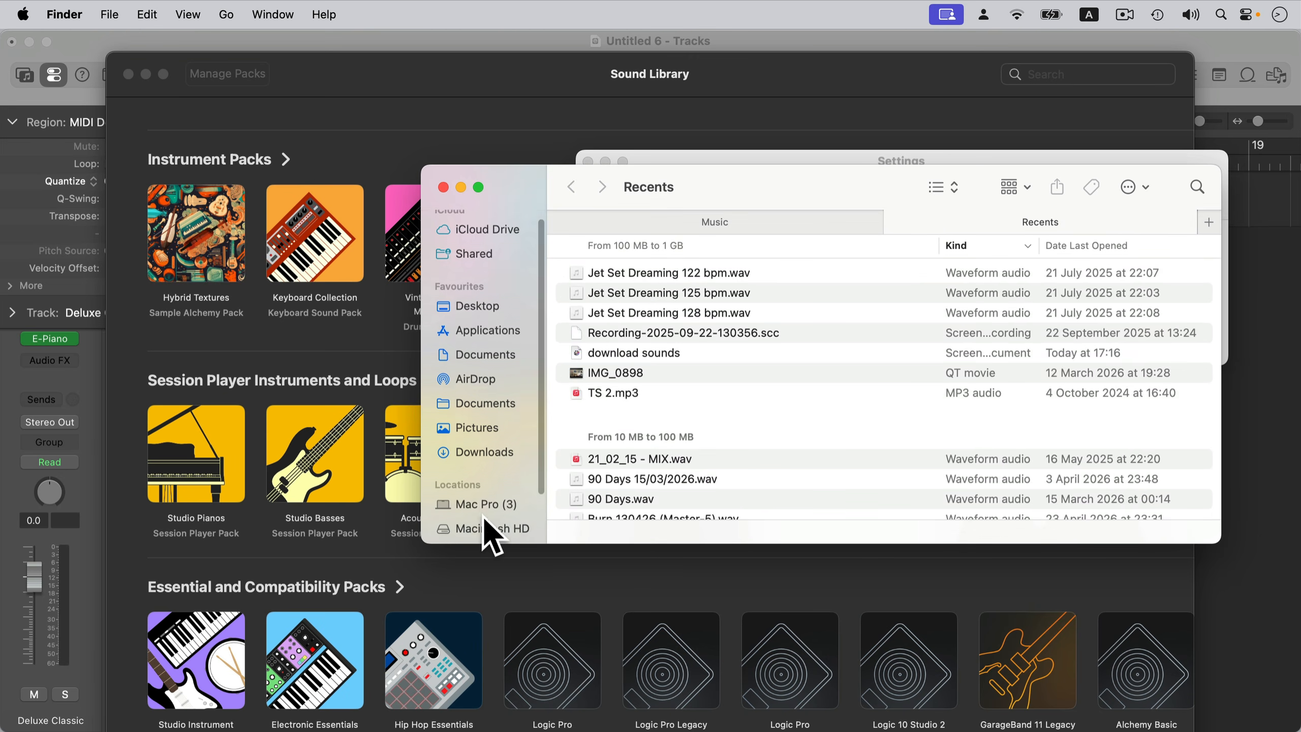
pyautogui.click(484, 497)
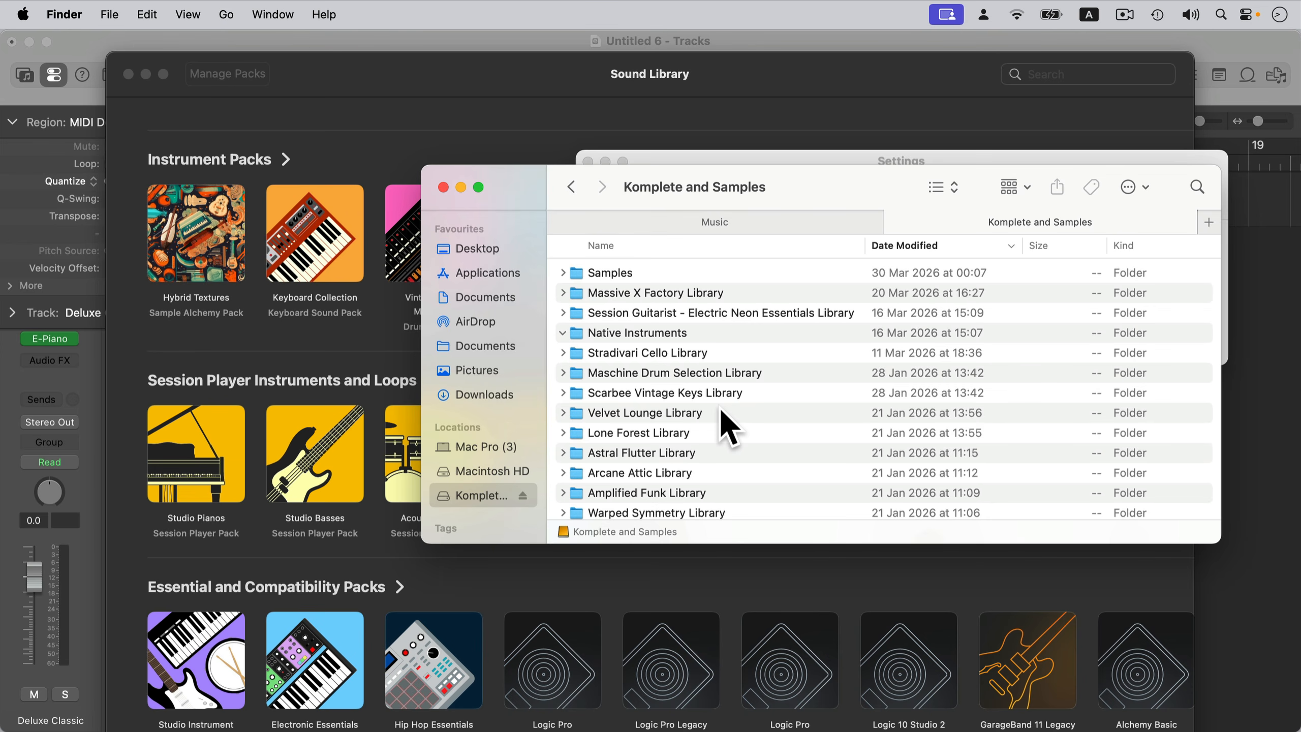
pyautogui.press('super+v')
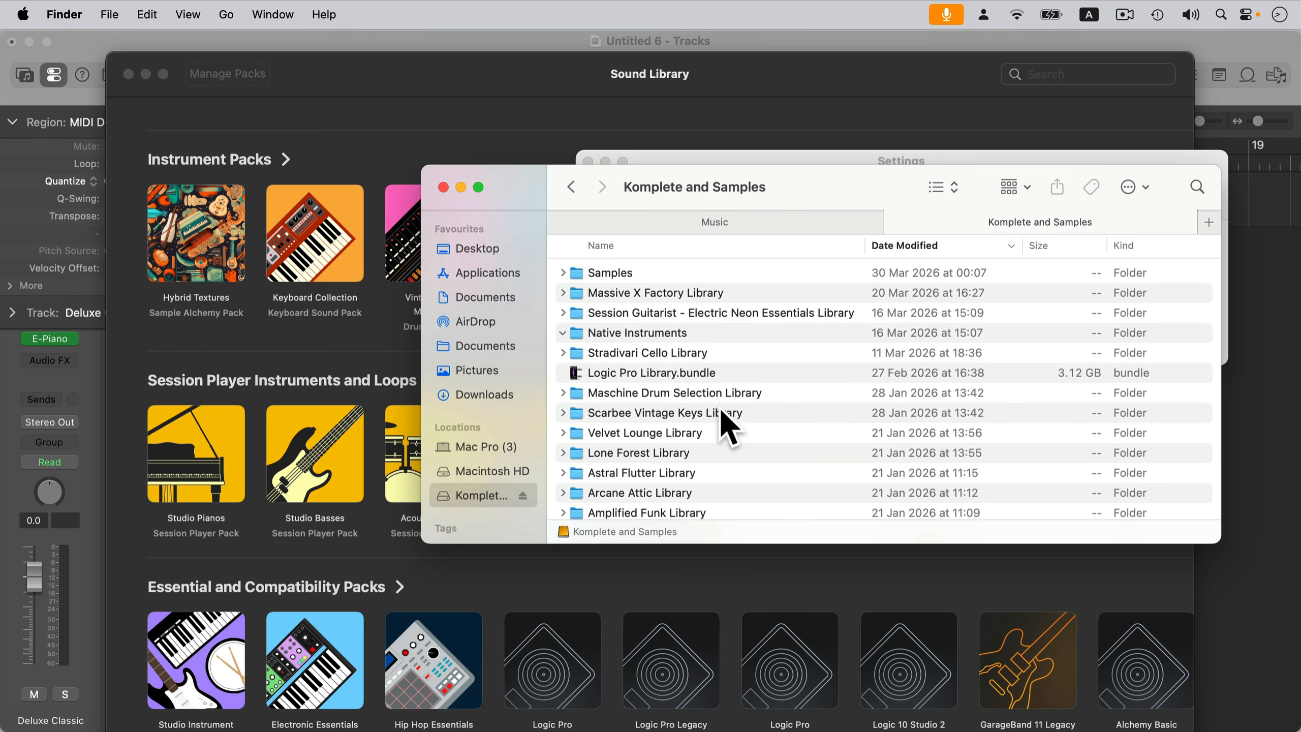
# Move the original Logic Pro Library.bundle in the Music folder to the Bin.
pyautogui.click(716, 223)
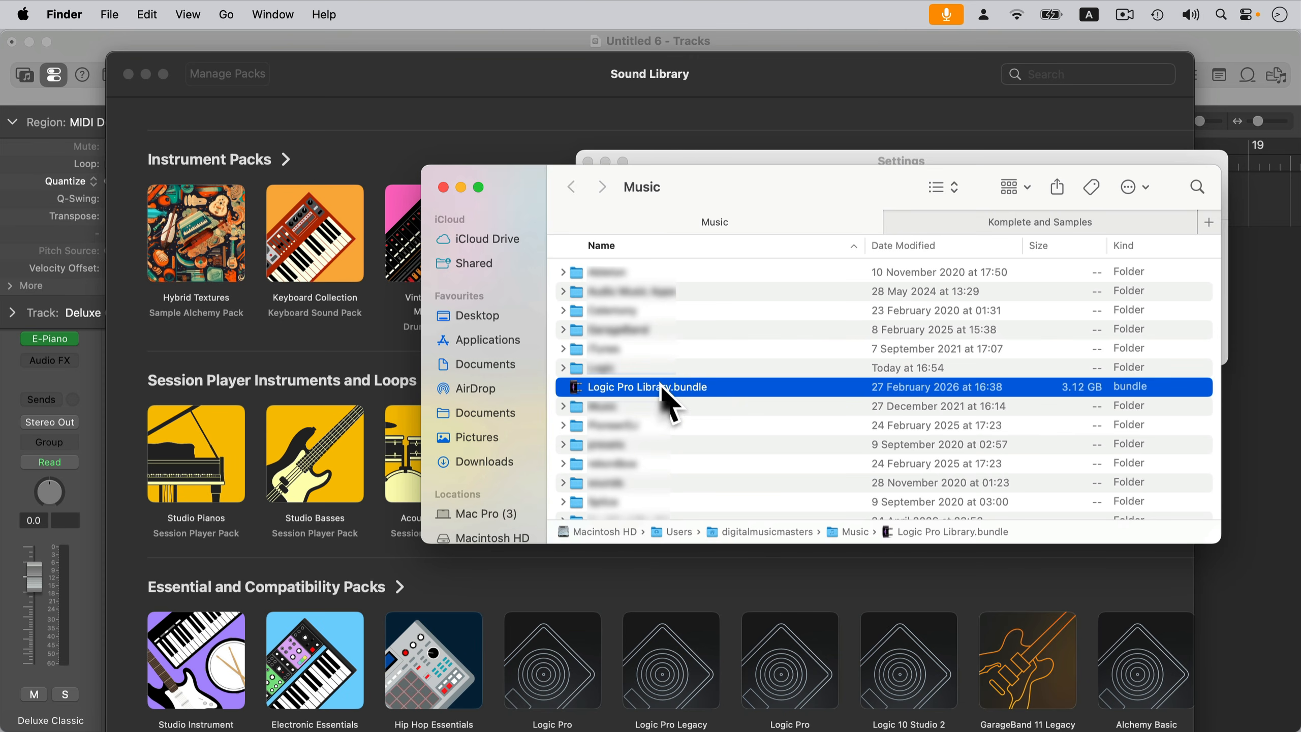
pyautogui.rightClick(623, 398)
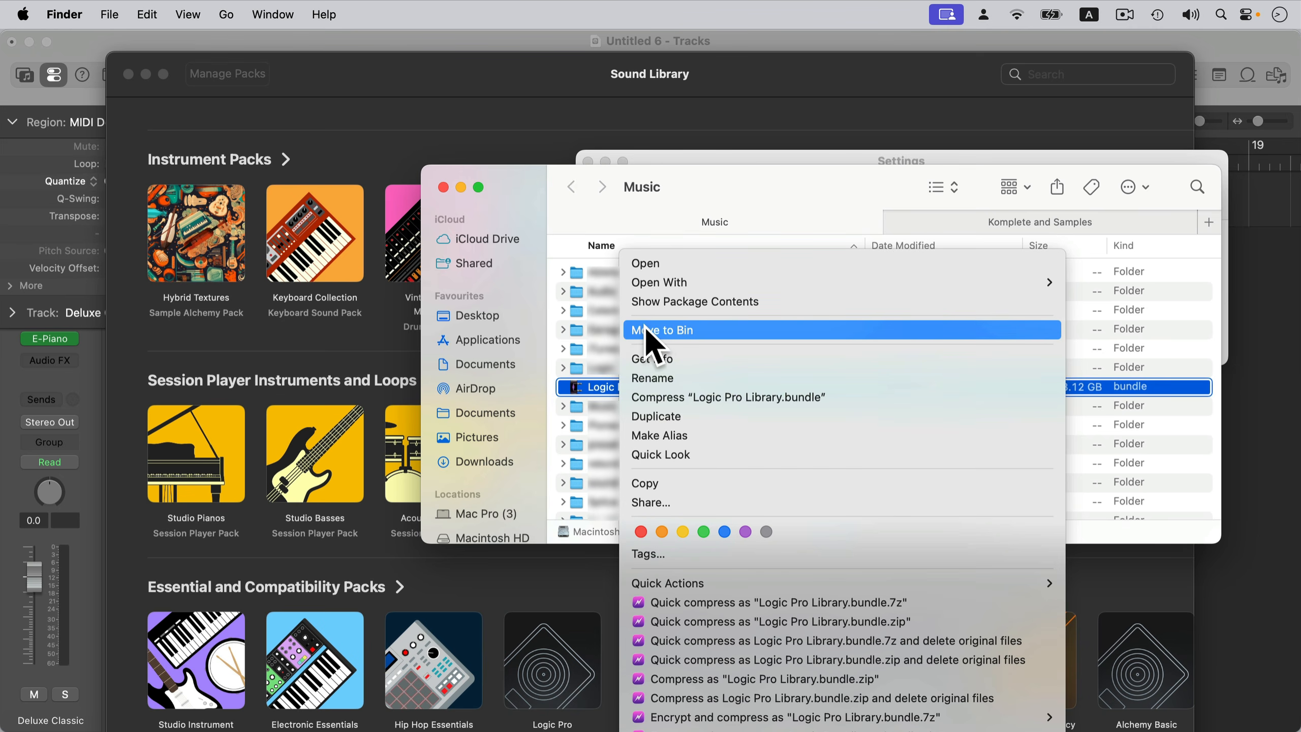
pyautogui.click(694, 330)
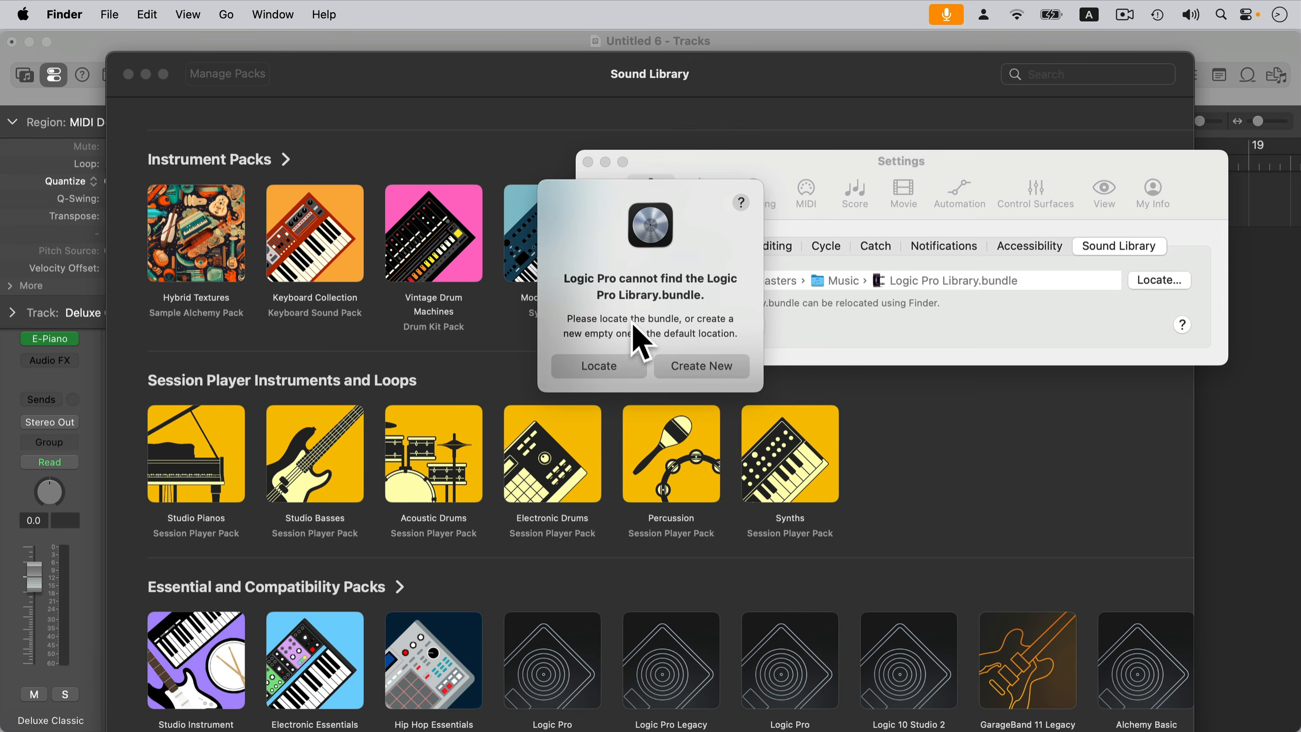
# Locate Logic Pro Library.bundle on the Komplete and Samples drive as the Sound Library location, and close the settings.
pyautogui.click(601, 370)
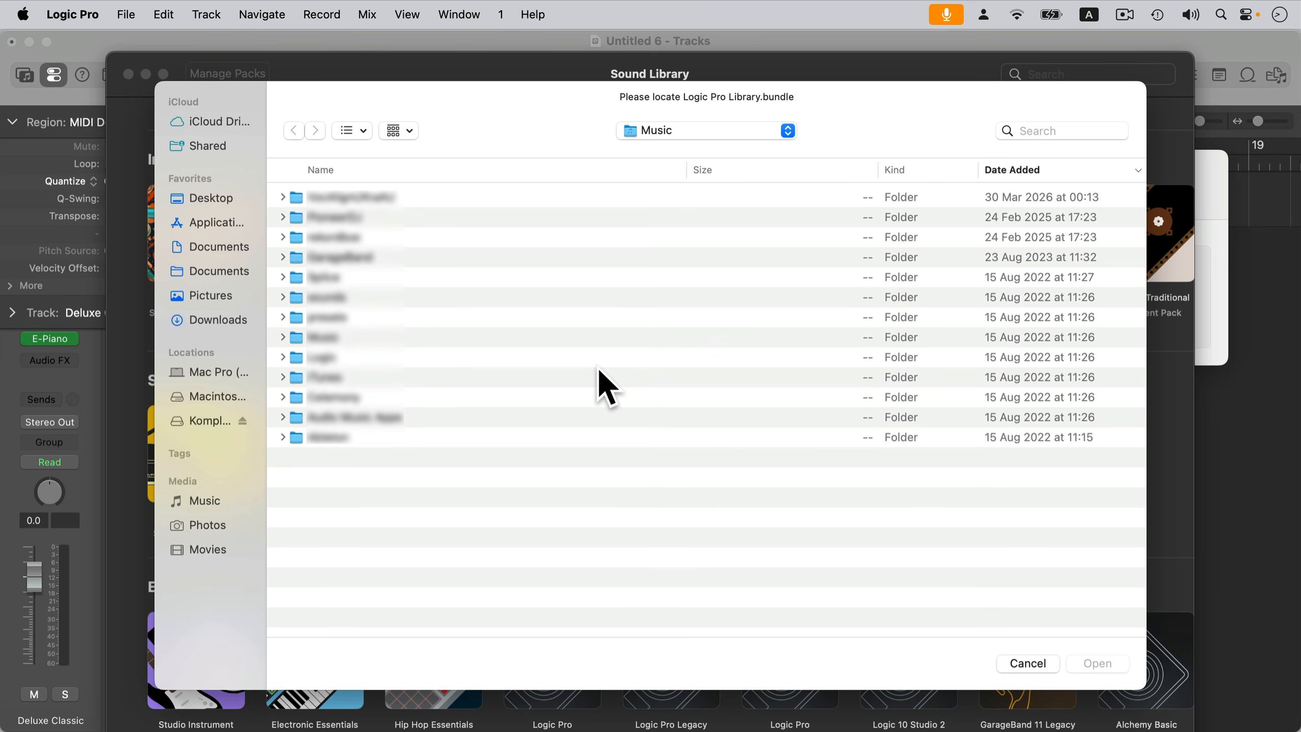
pyautogui.click(207, 421)
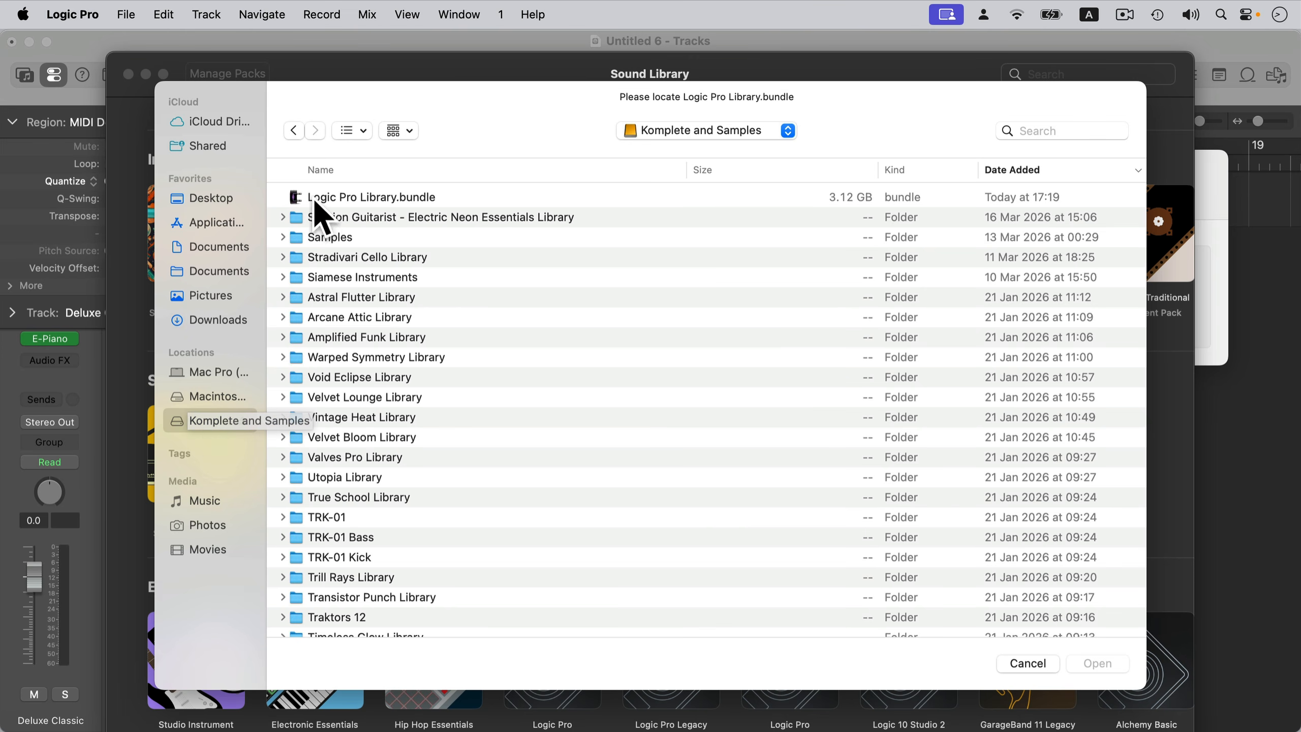
pyautogui.click(343, 199)
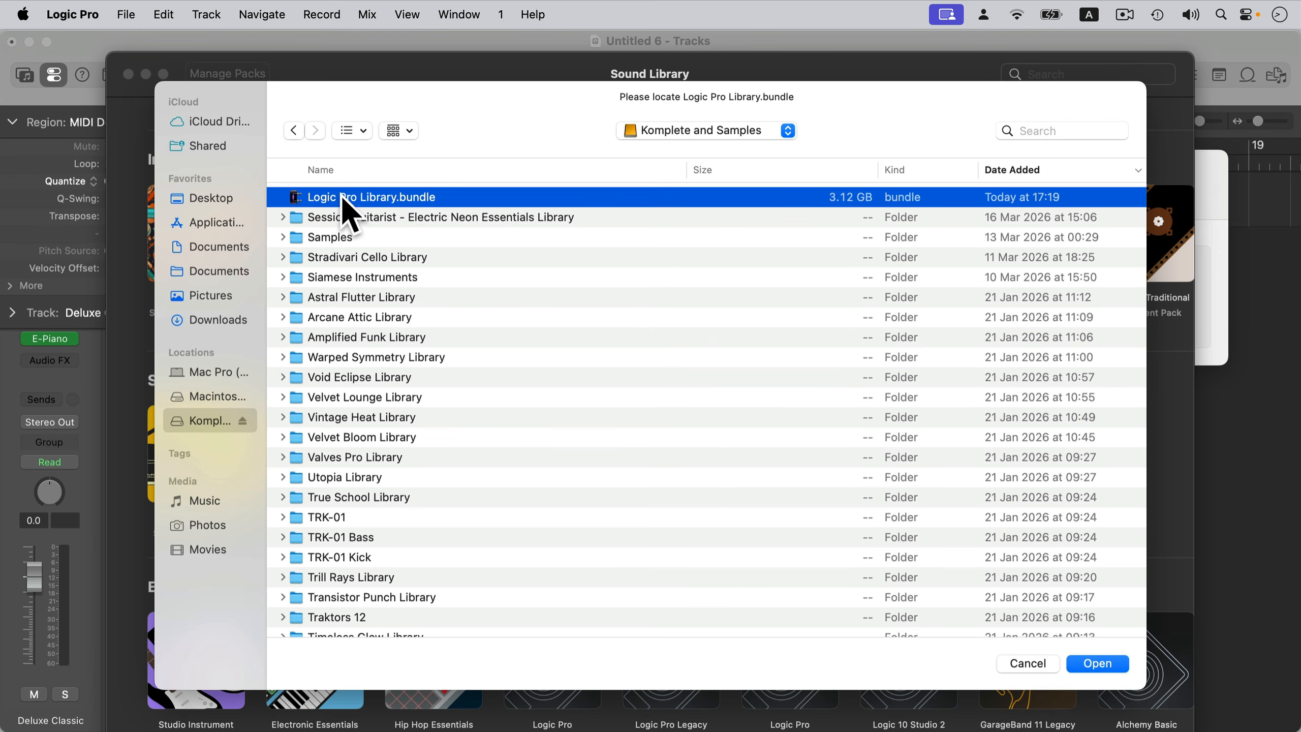
pyautogui.click(1096, 662)
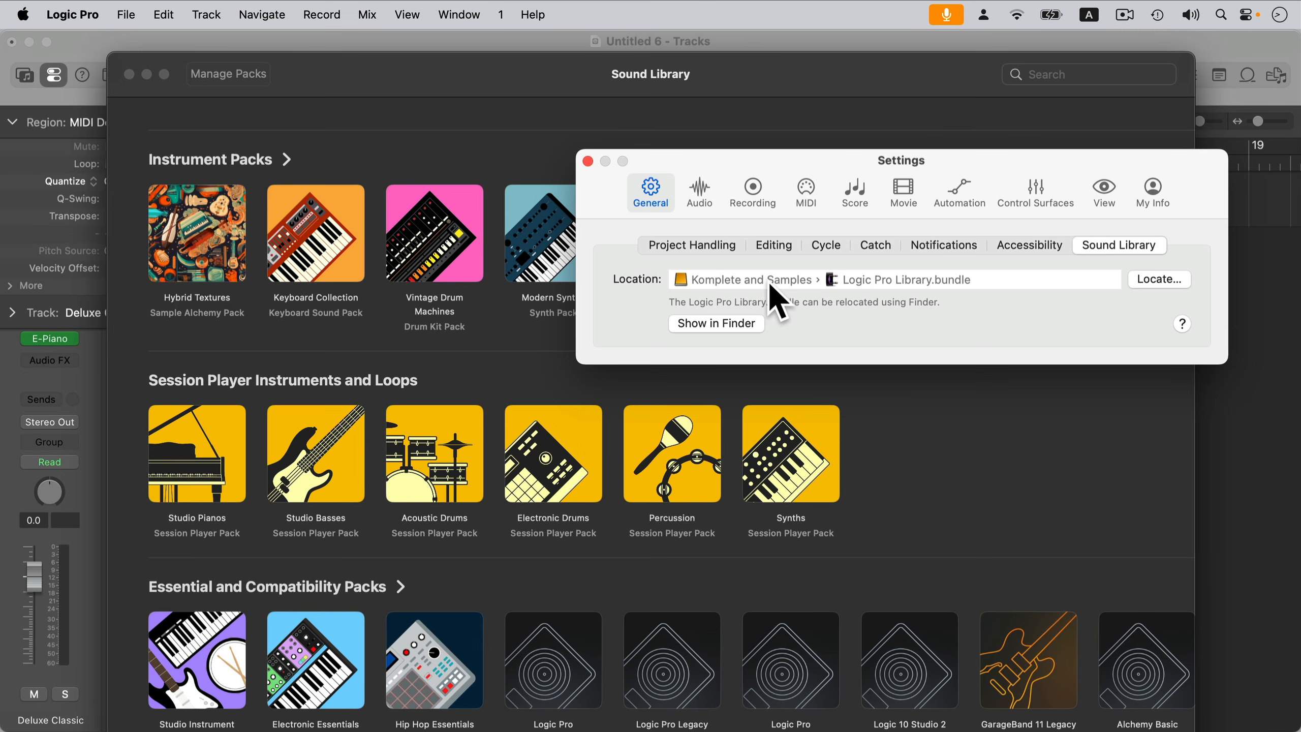
pyautogui.click(588, 160)
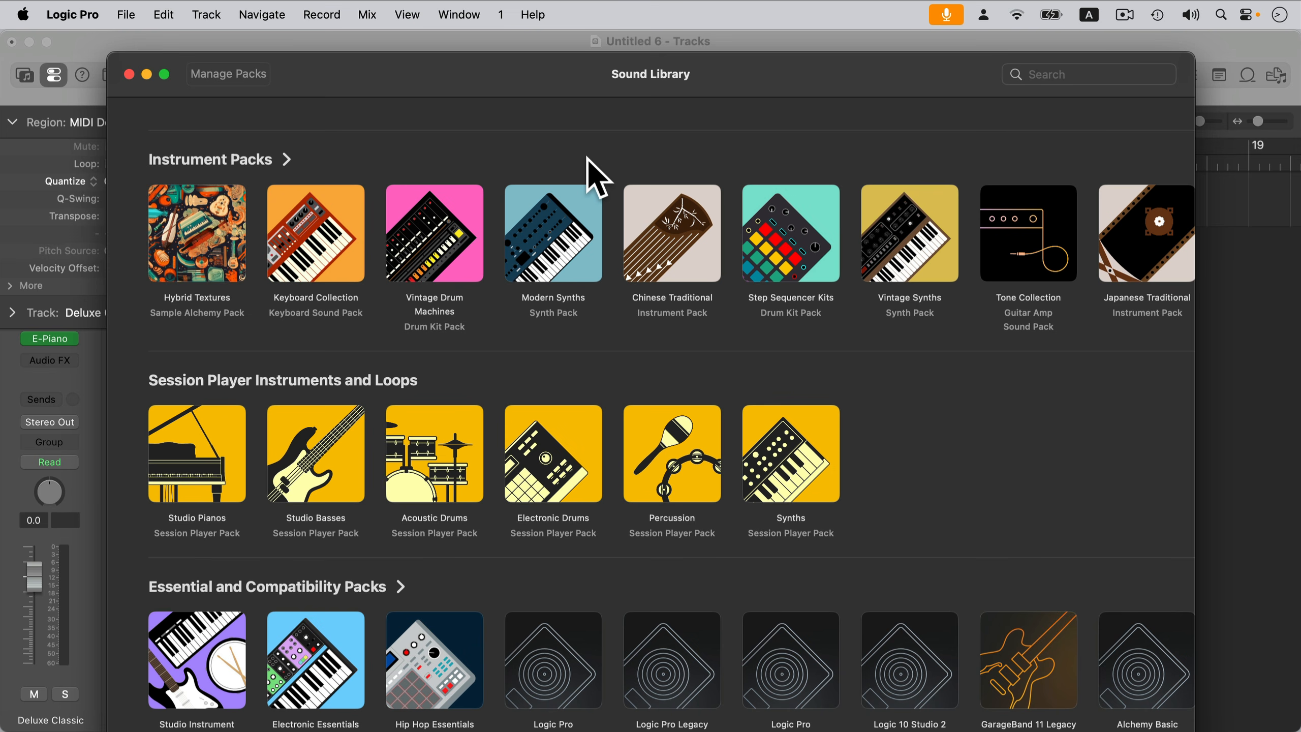
# Download and install all available Sound Library packs, accepting the additional disk space requirement.
pyautogui.click(221, 77)
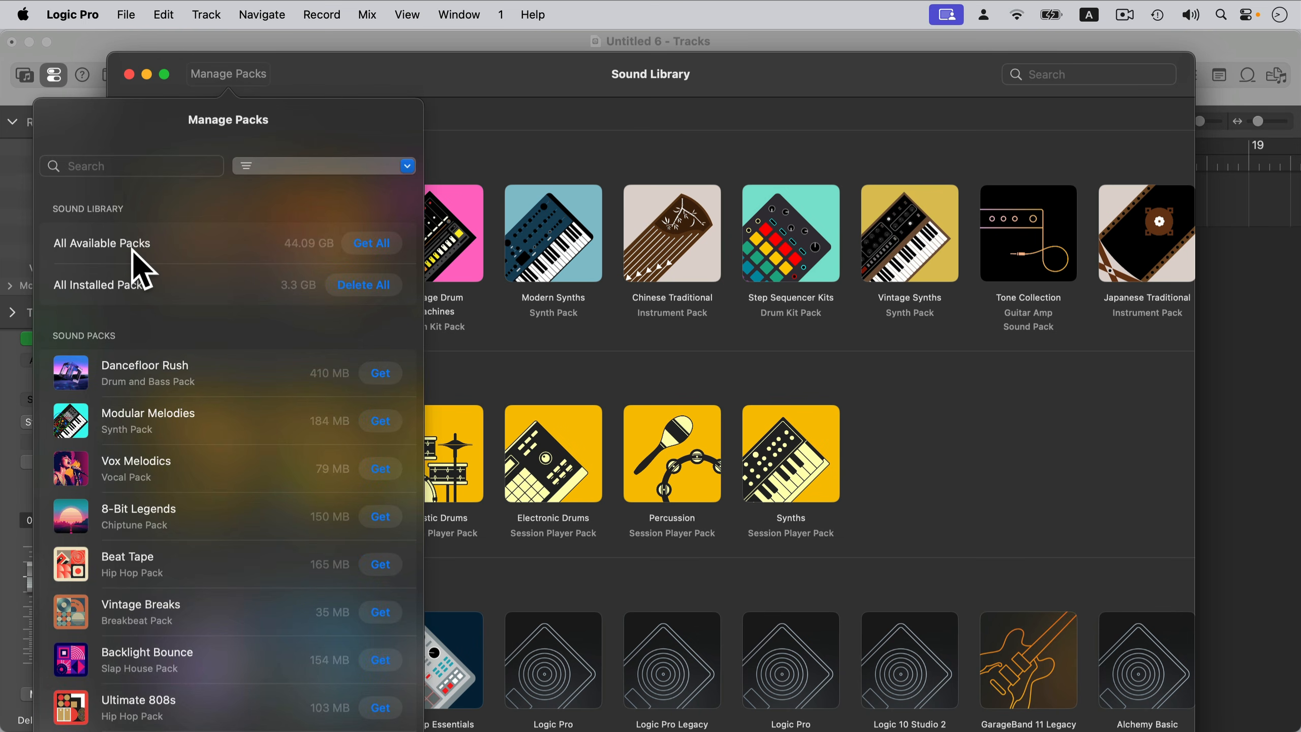
pyautogui.click(373, 244)
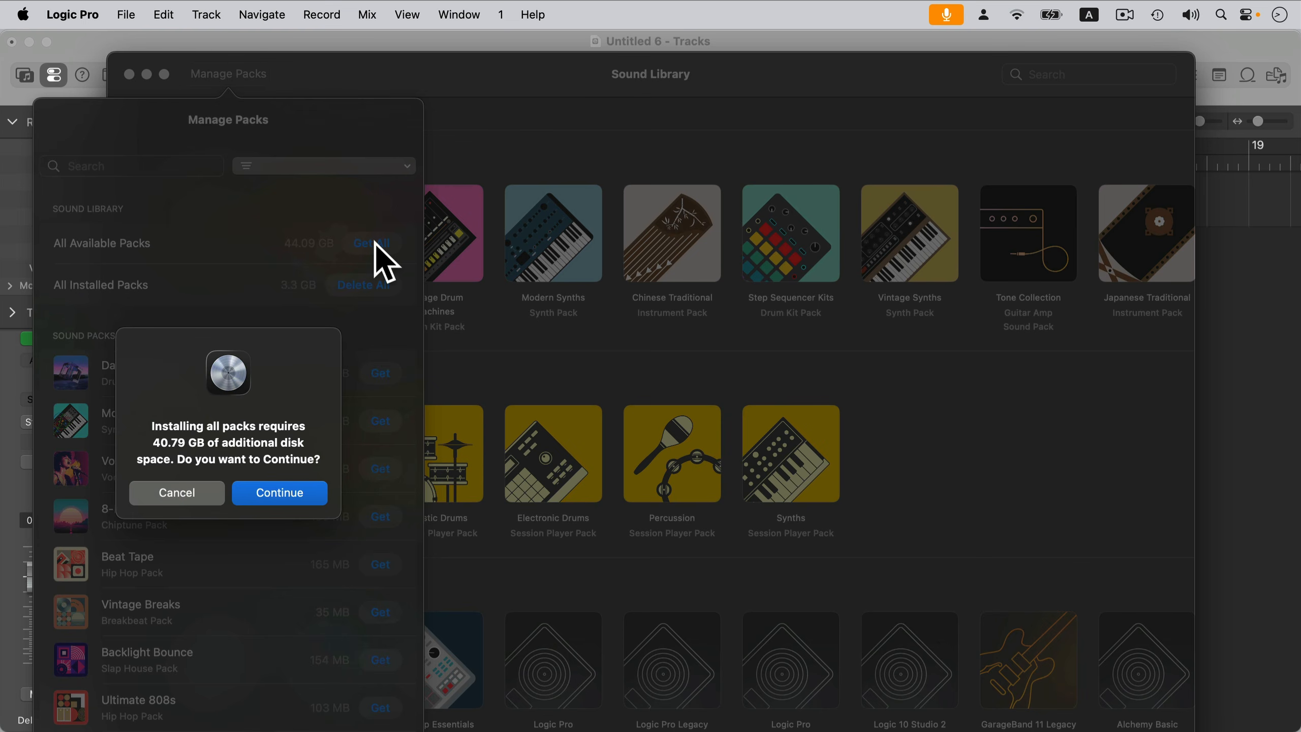
pyautogui.click(273, 495)
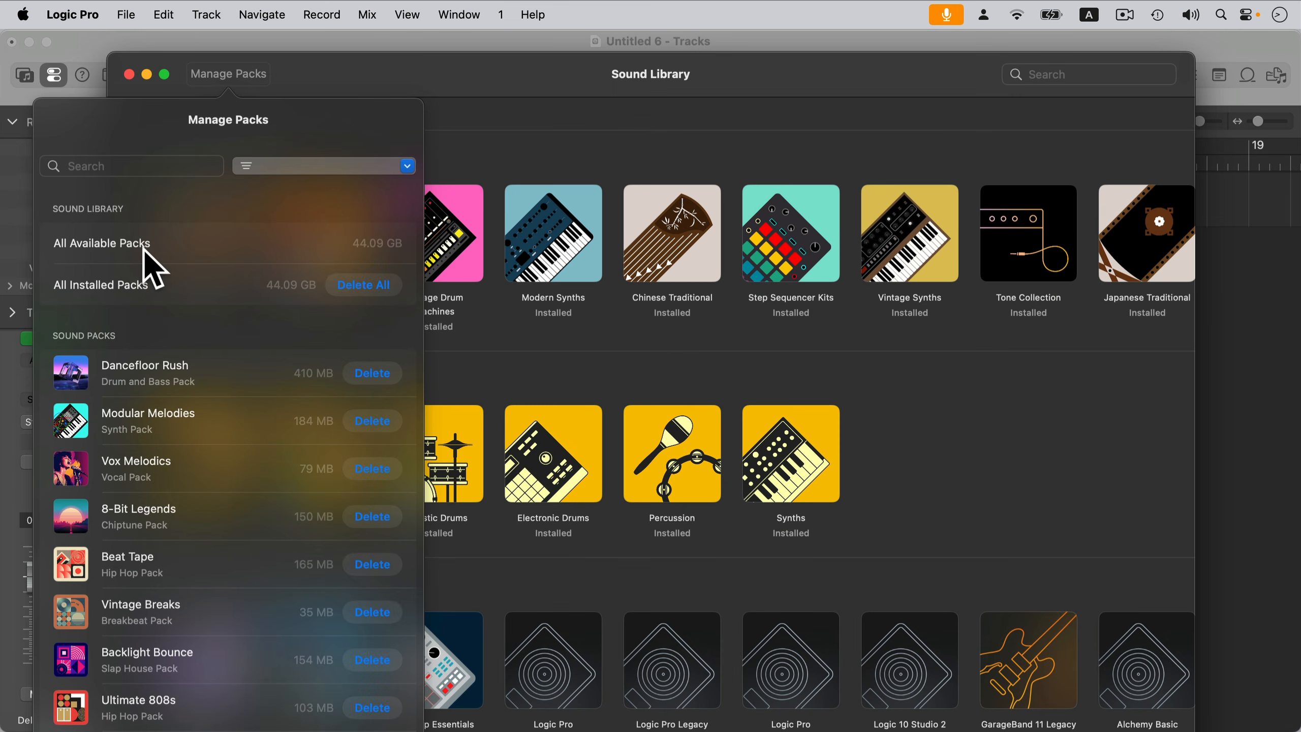
# Review the full list of installed, essential and compatibility packs in Manage Packs, and close the Sound Library window.
pyautogui.scroll(-20, 241, 453)
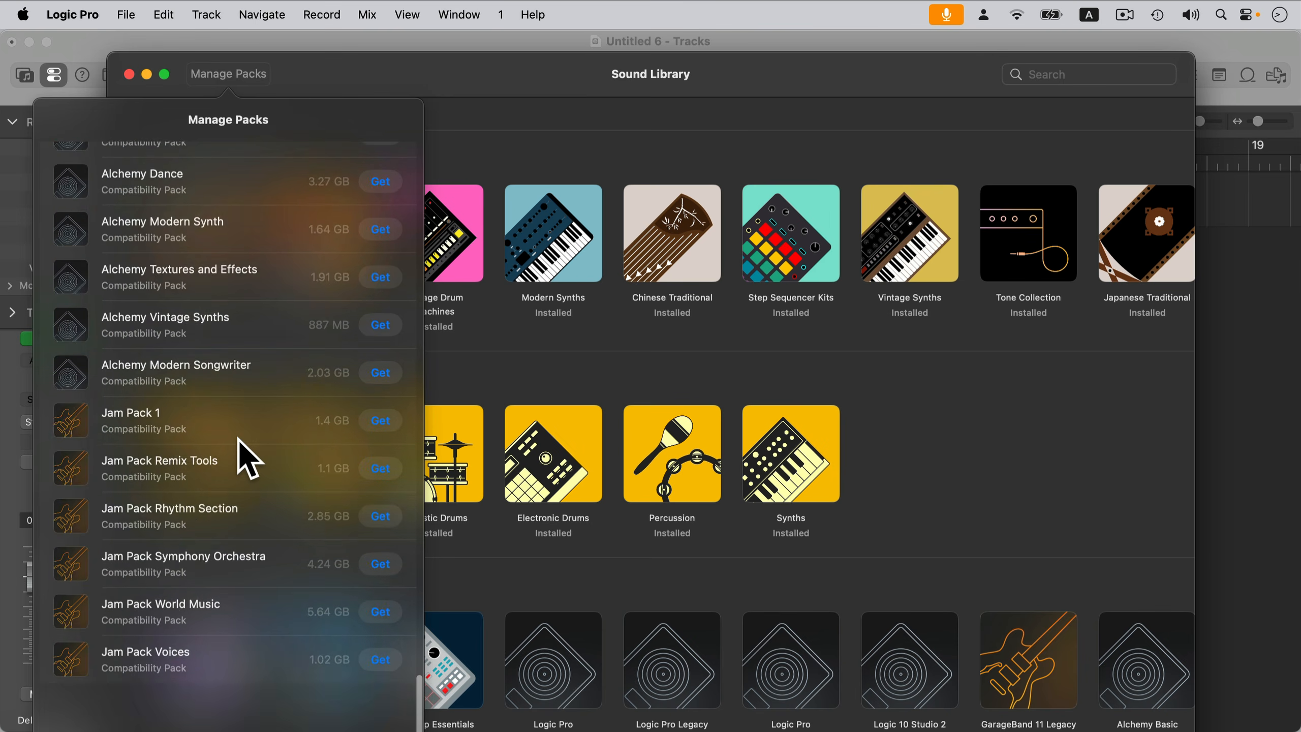
pyautogui.scroll(20, 248, 459)
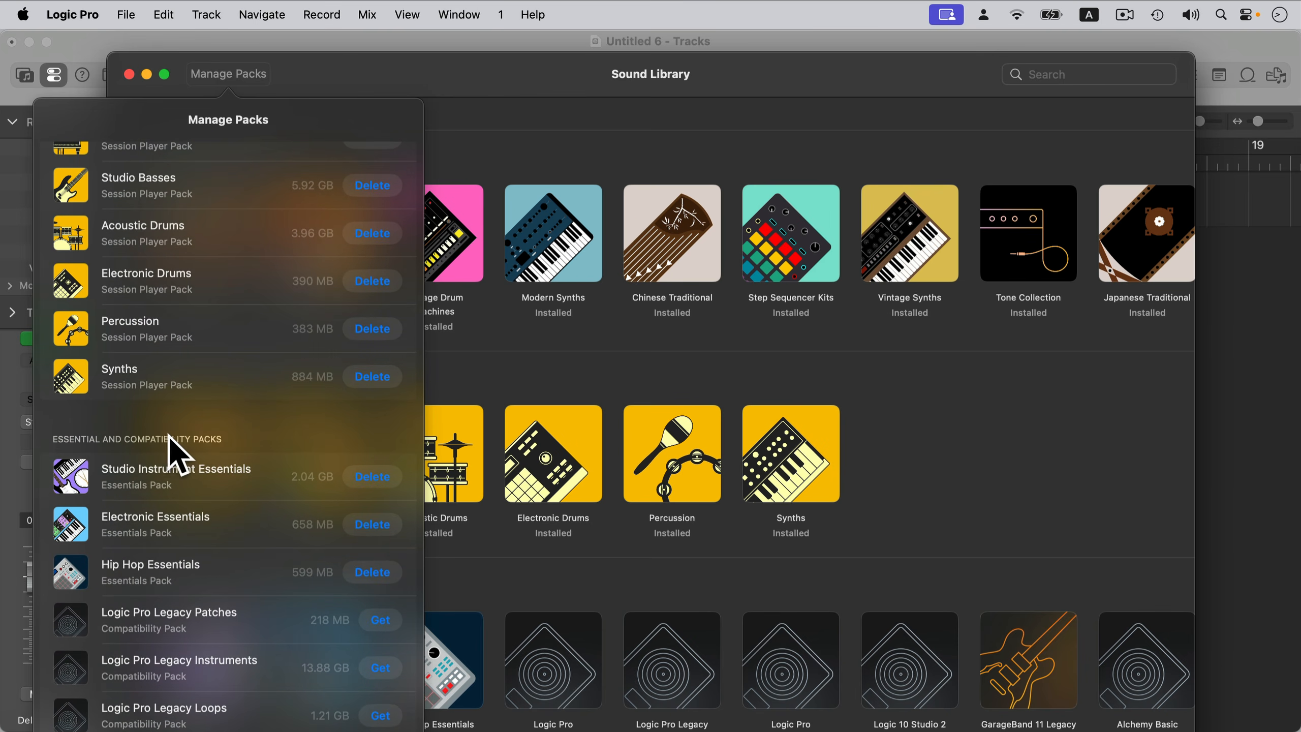
pyautogui.scroll(-8, 238, 467)
pyautogui.scroll(-8, 239, 469)
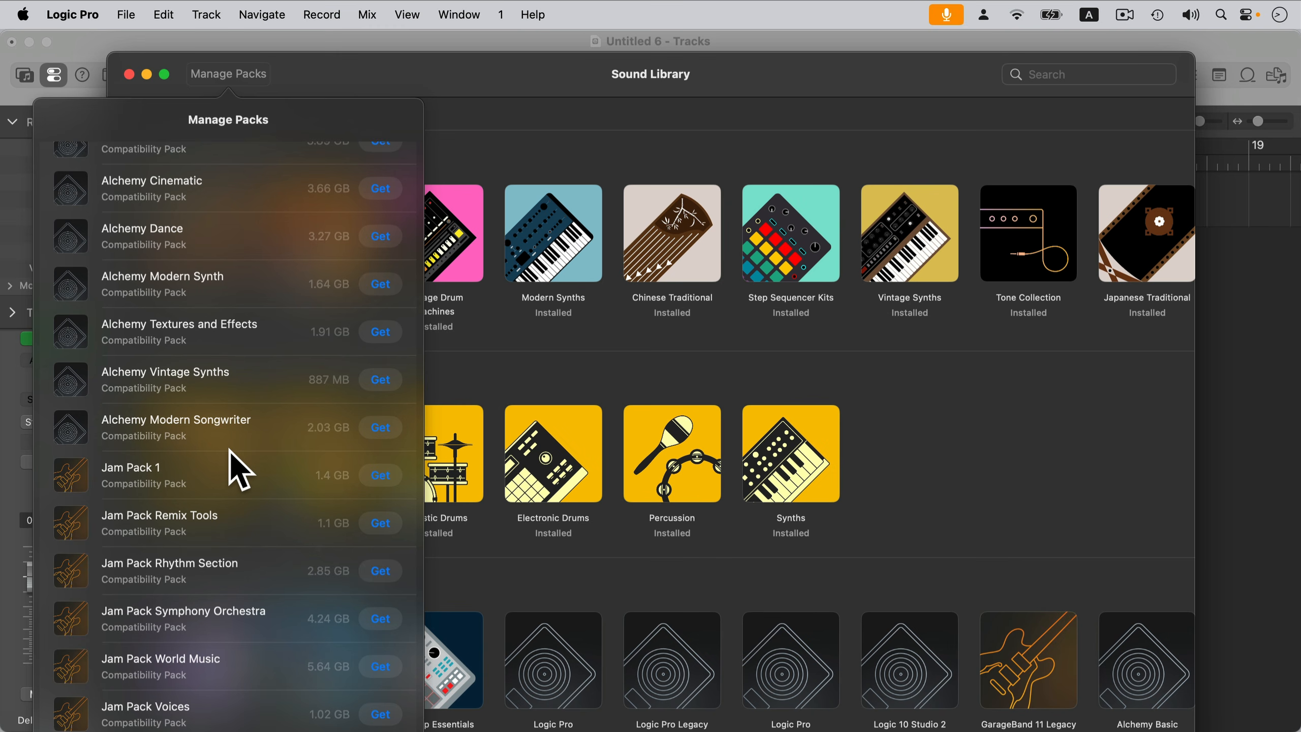
pyautogui.scroll(20, 239, 469)
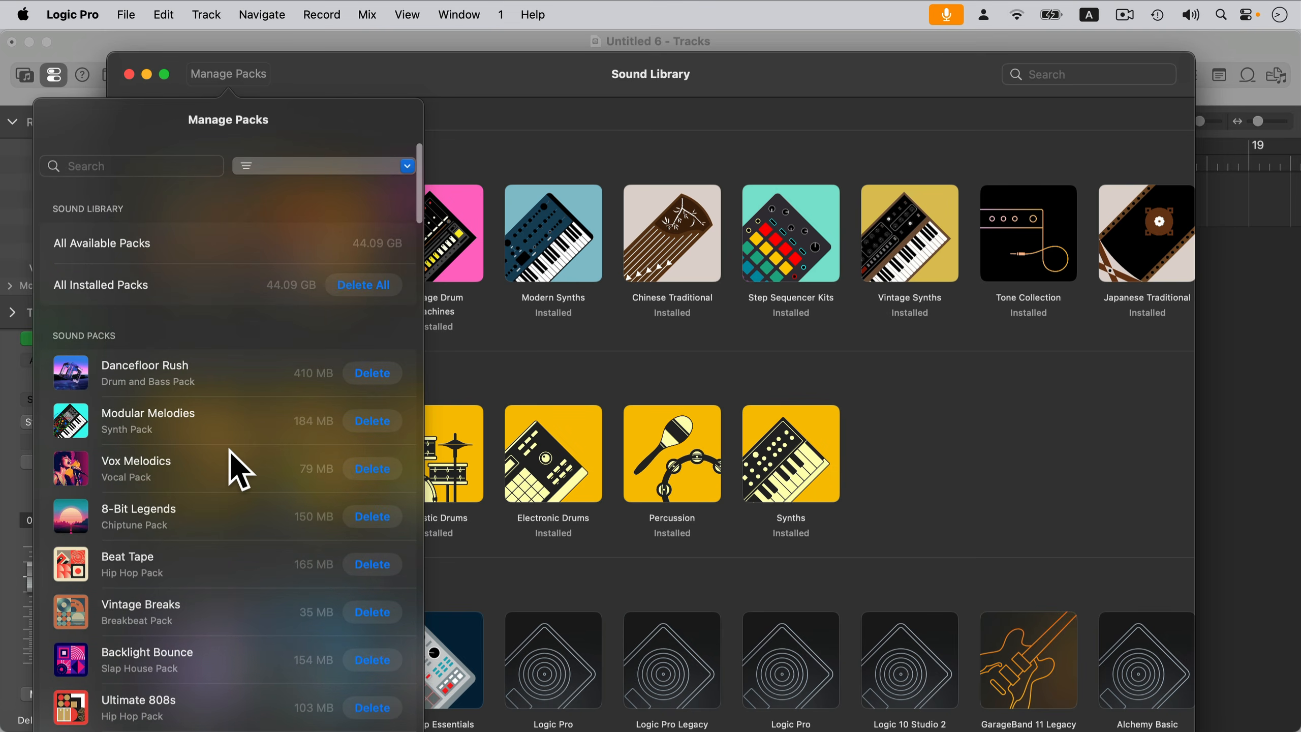
pyautogui.click(348, 77)
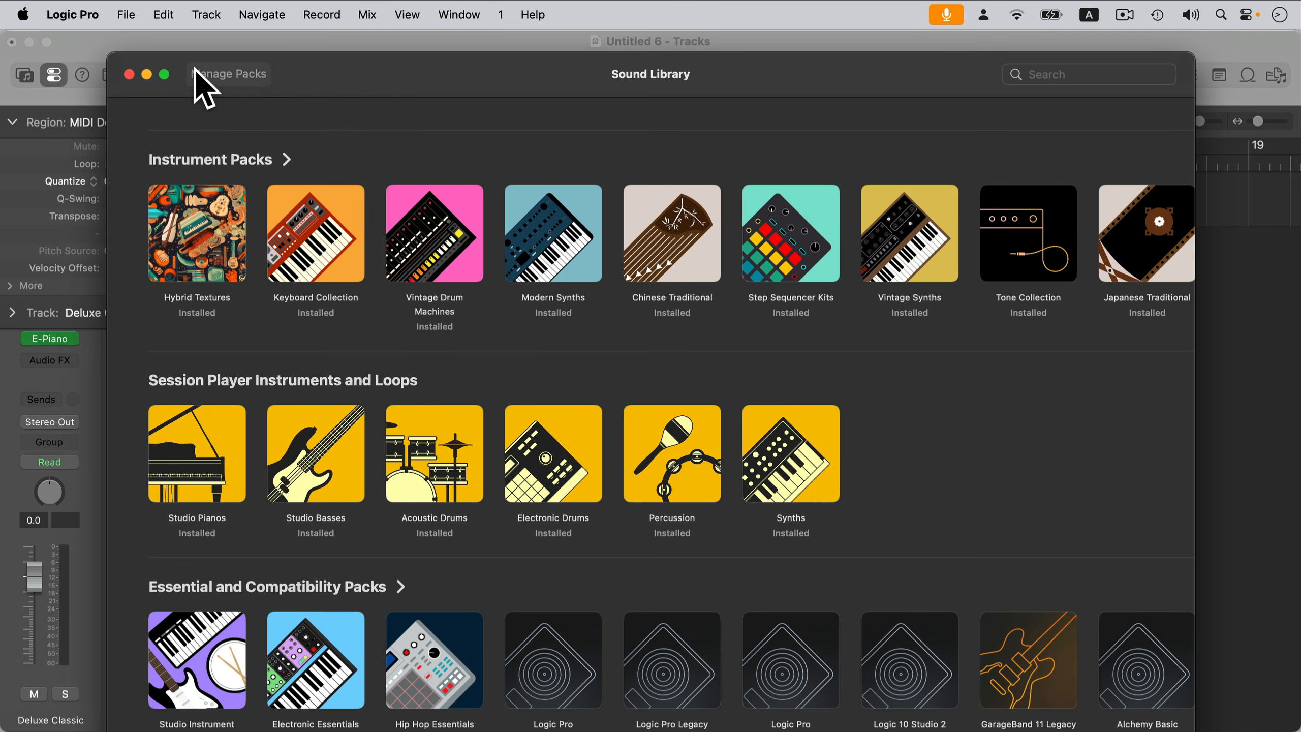
pyautogui.click(128, 74)
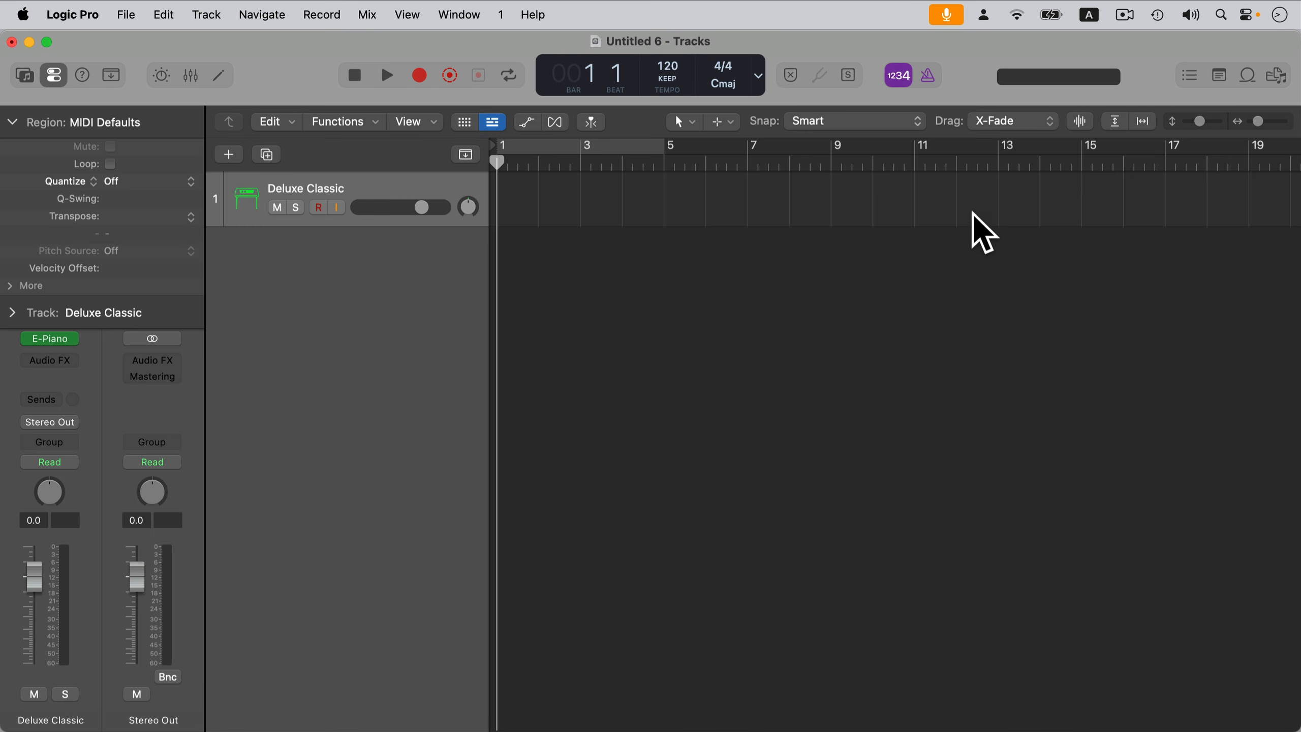
# Open the Loop Browser and look through the available Apple Loops across all sound packs.
pyautogui.click(1248, 75)
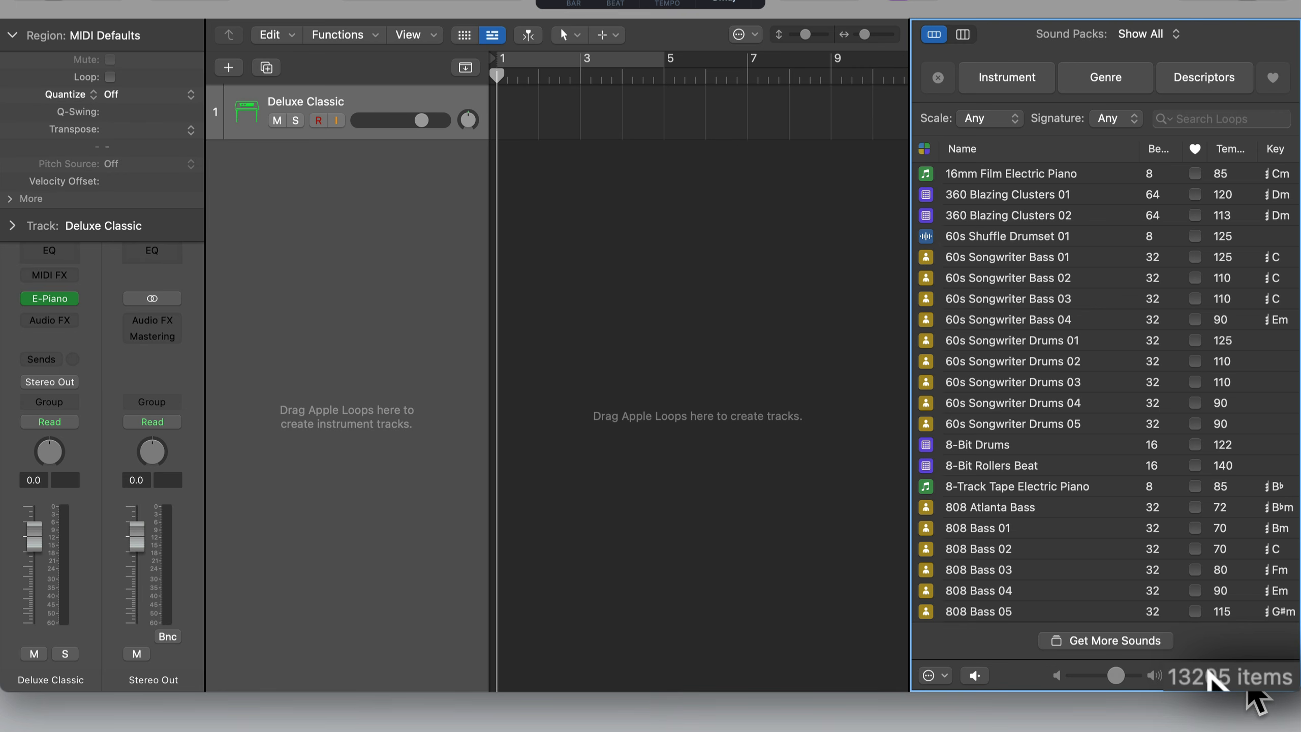
pyautogui.scroll(-20, 1085, 372)
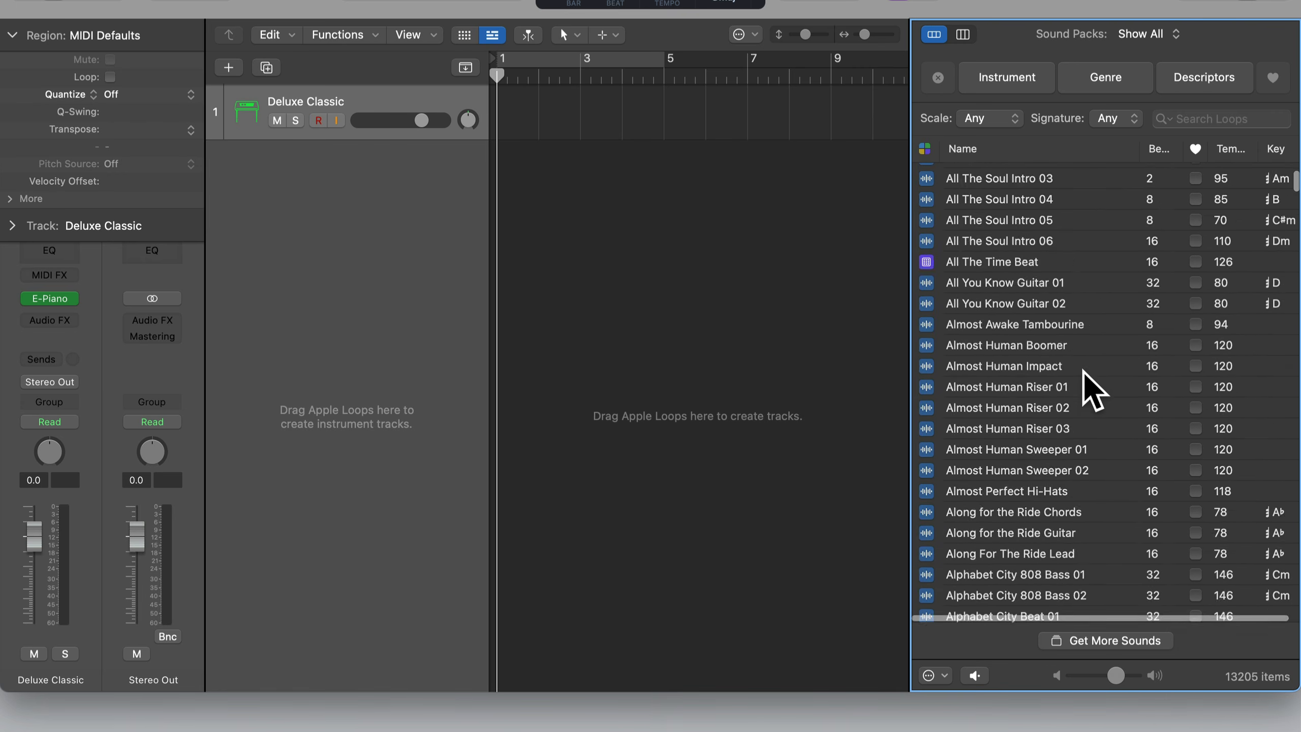
pyautogui.scroll(-20, 1091, 392)
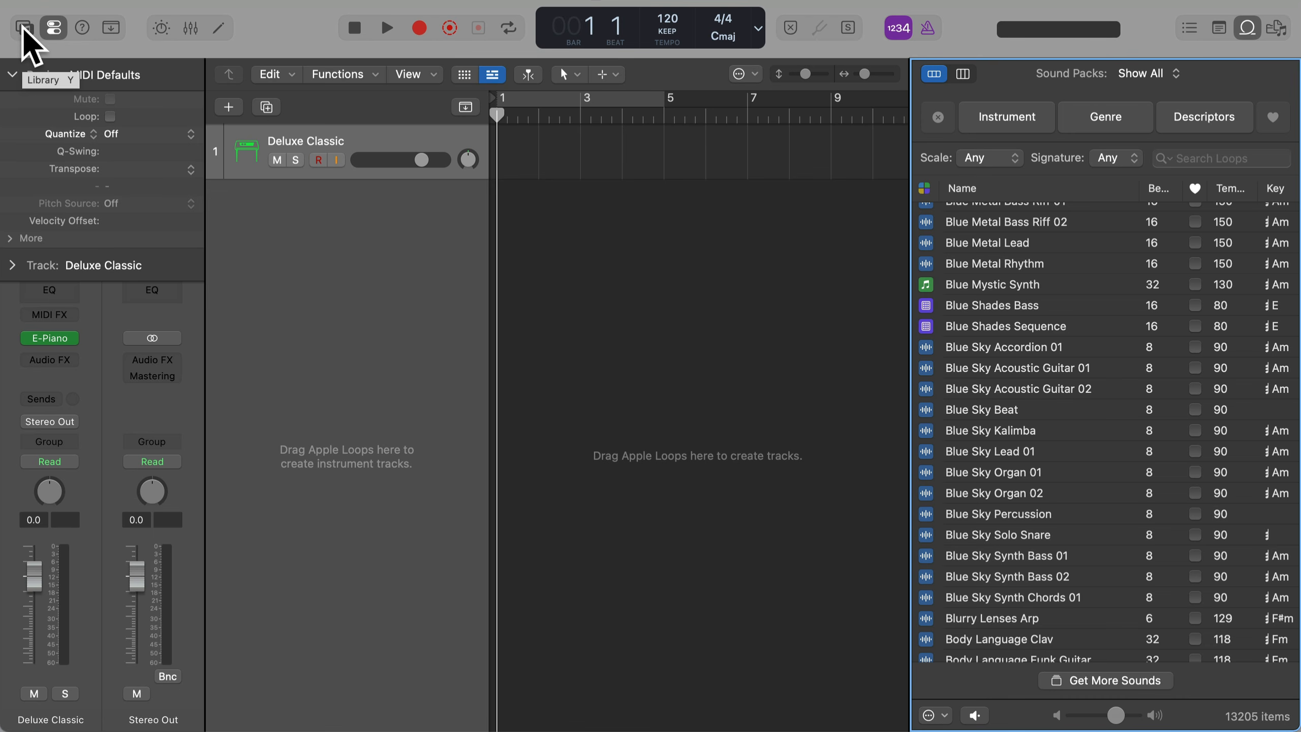
# Show the Library for the Deluxe Classic track and browse the Electronic Drums and Acoustic Piano patch categories.
pyautogui.press('y')
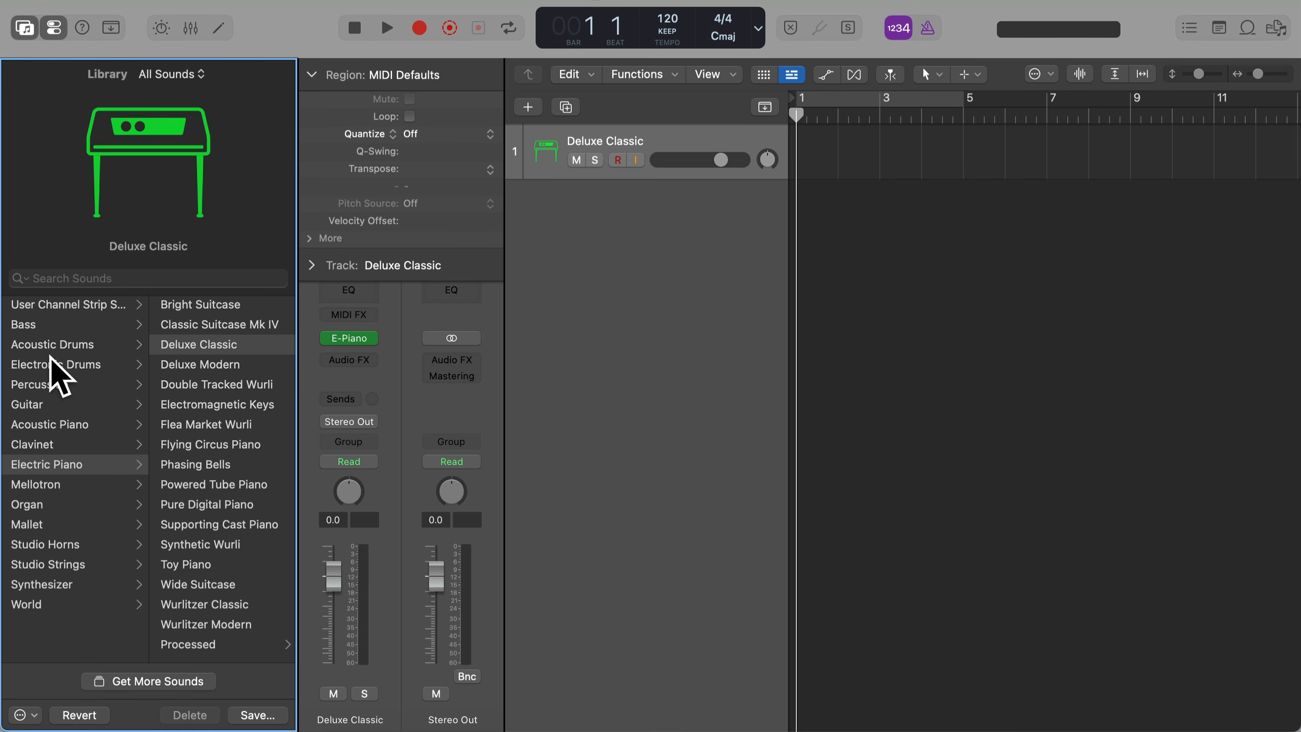
pyautogui.click(69, 365)
pyautogui.click(72, 424)
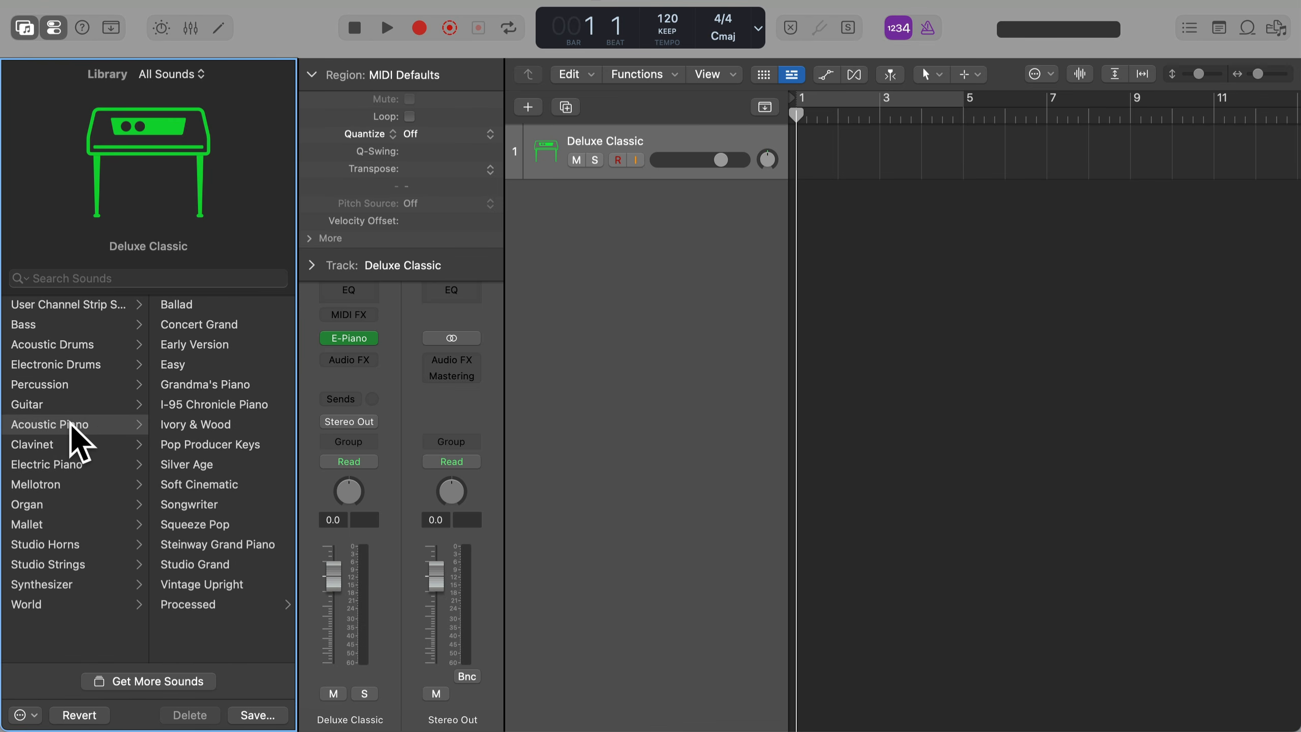